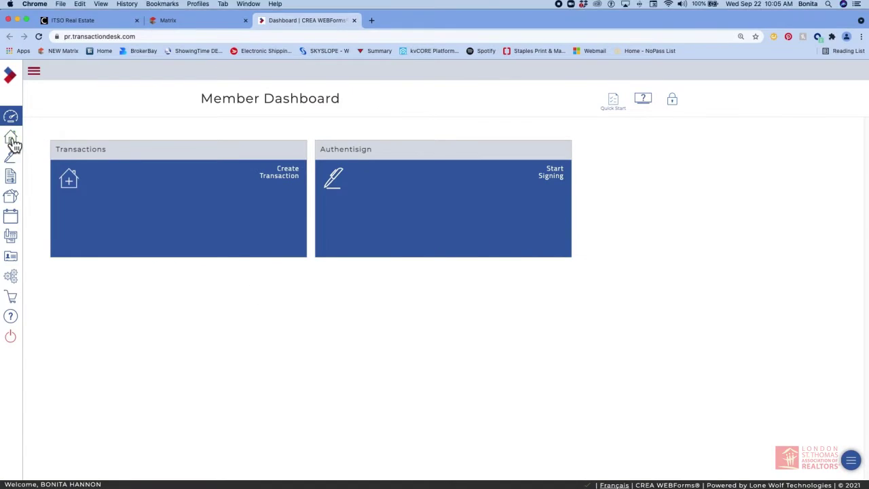
Open the full forms list of the NEW AUTHENTISIGN KIT transaction
click(11, 142)
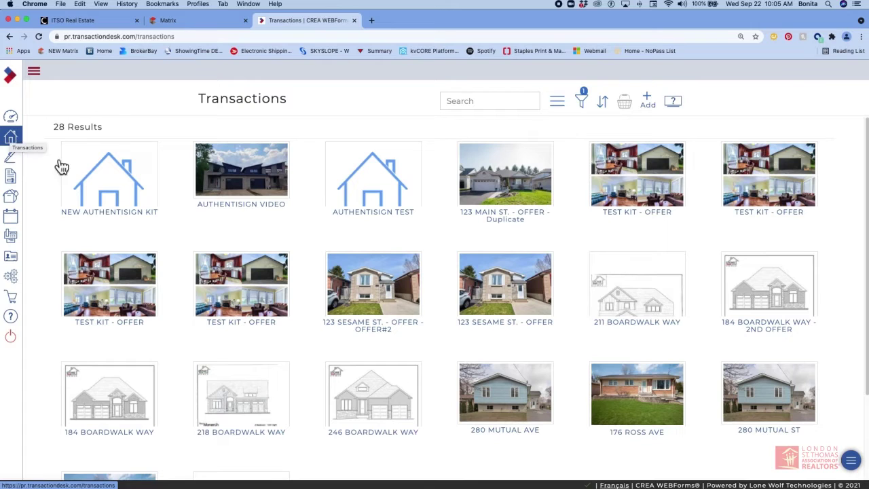
click(109, 190)
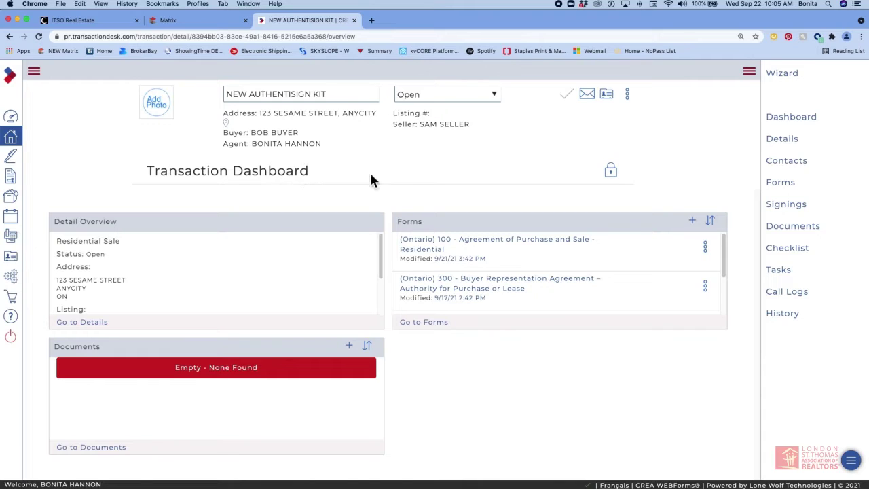
click(441, 334)
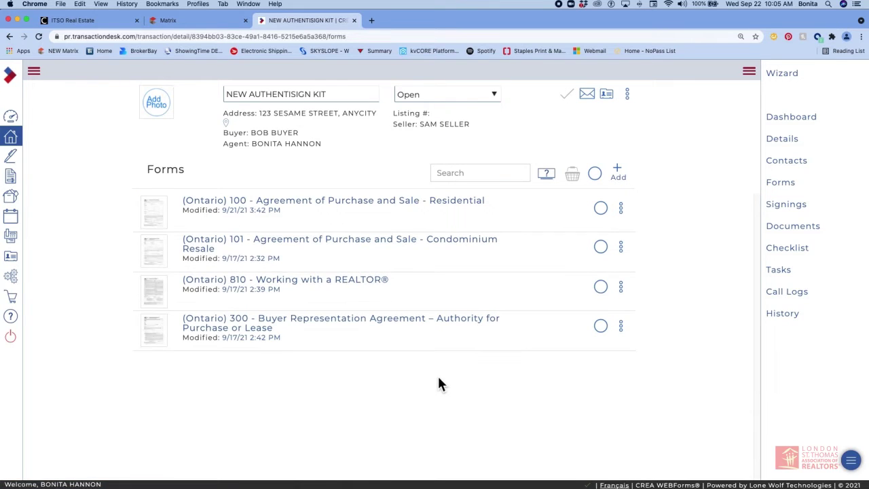
Select forms 300, 810, 101 and 100 in the transaction and send them to New Authentisign
click(602, 327)
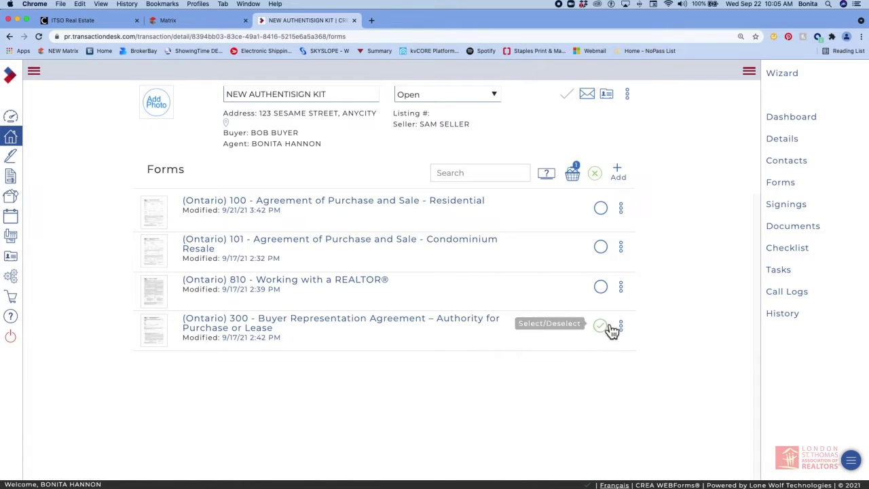
click(609, 291)
click(608, 250)
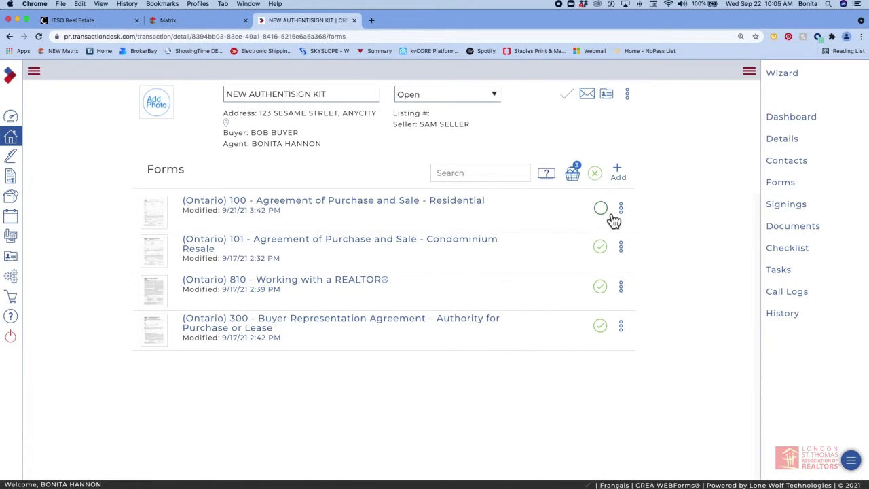
click(611, 214)
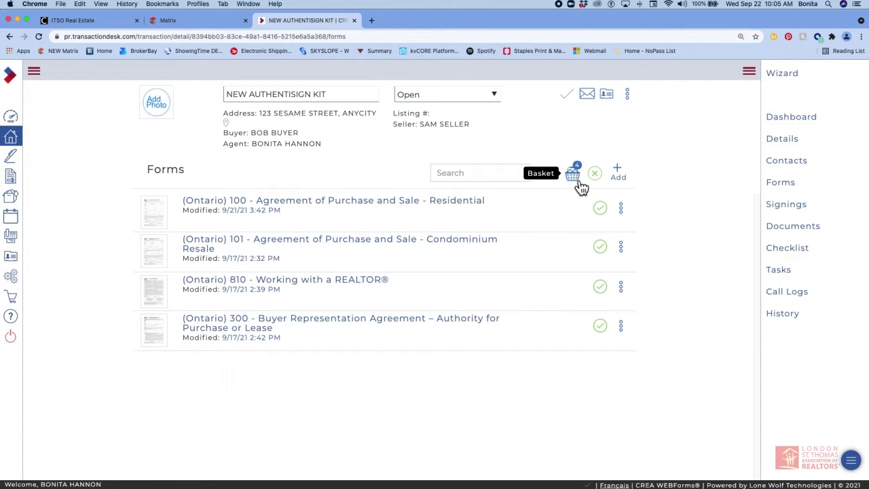
click(579, 180)
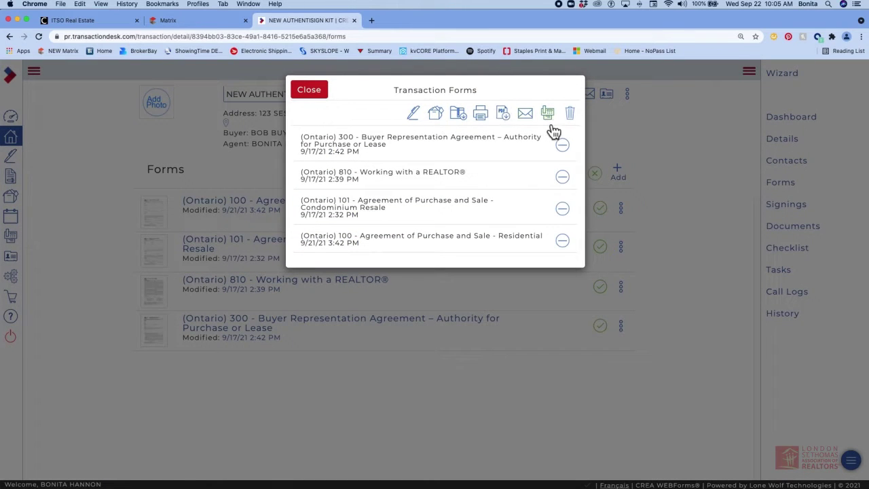
click(416, 117)
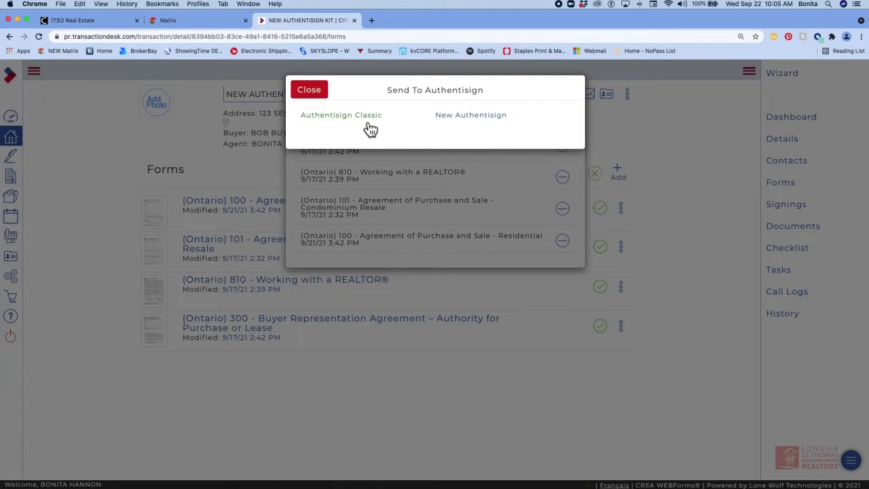
click(493, 128)
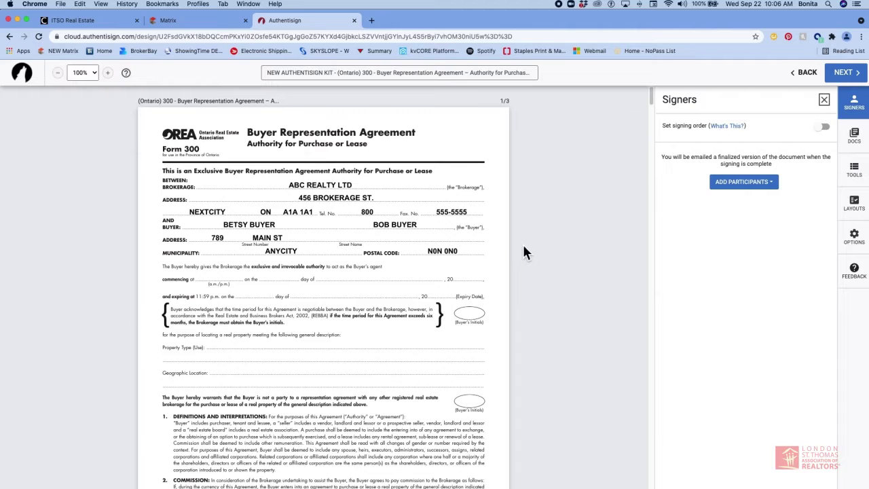
Add the agent and both buyers from the transaction as remote signers, and save the agent's signer details
click(857, 104)
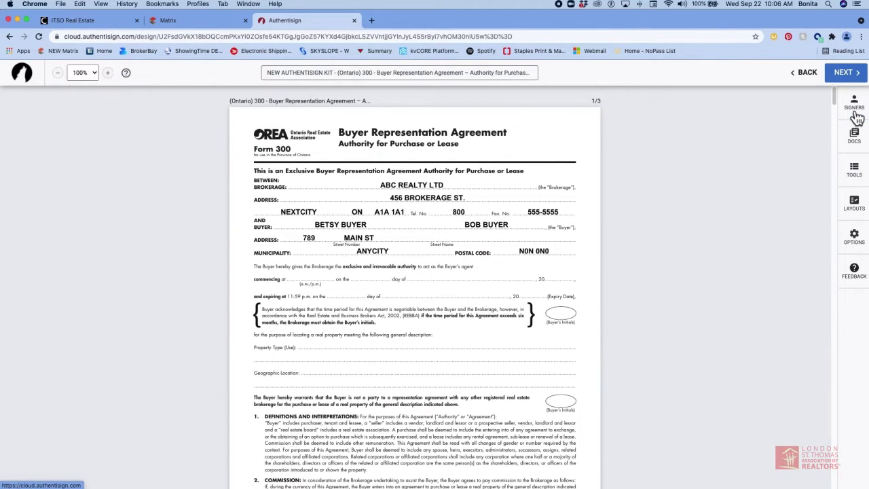
click(856, 112)
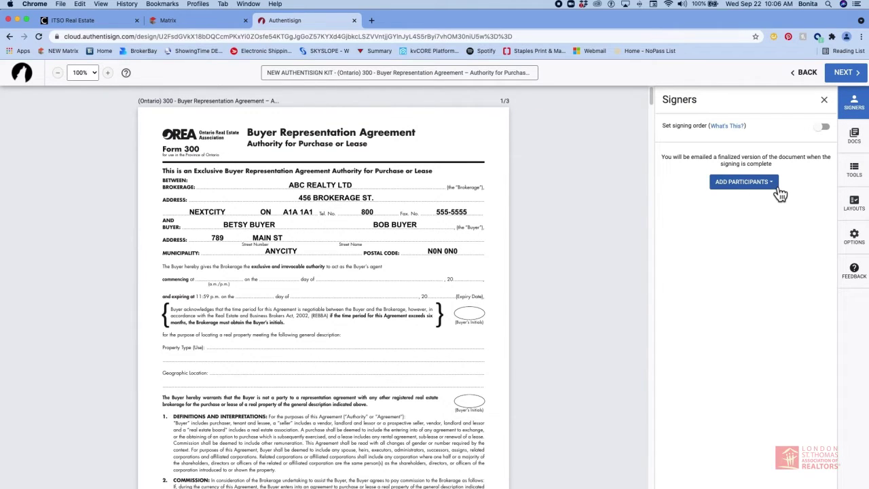
click(780, 193)
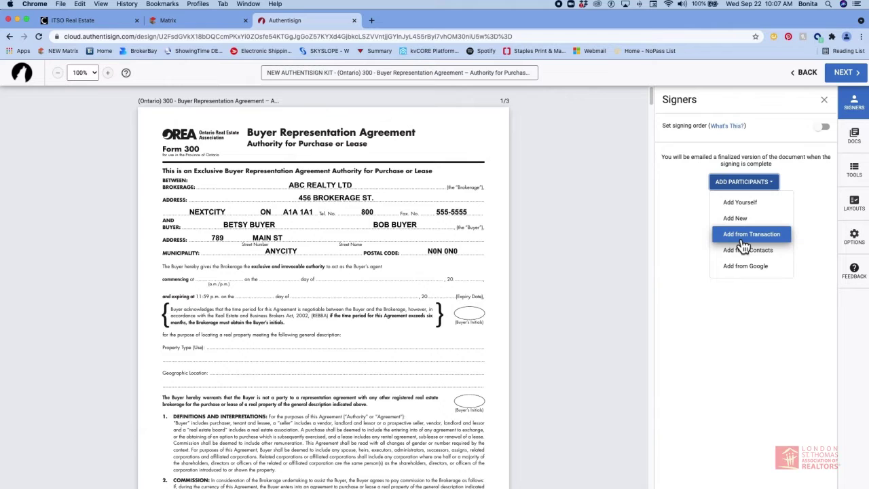
click(744, 237)
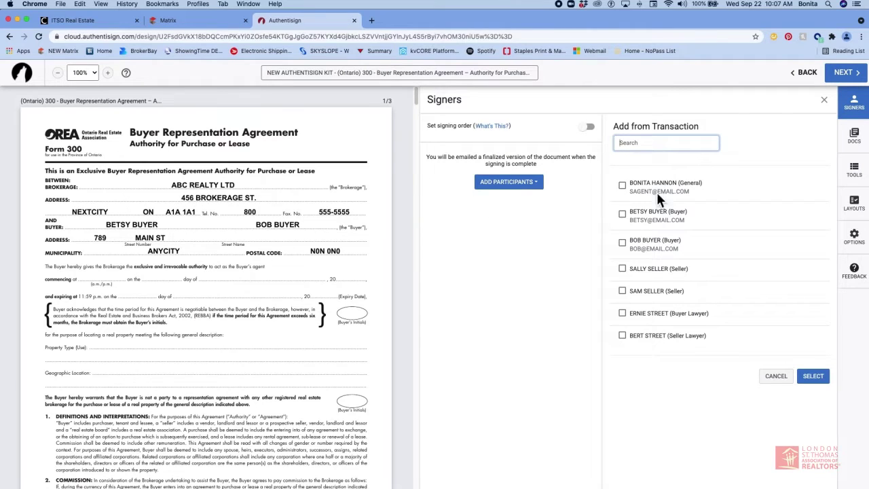
click(632, 192)
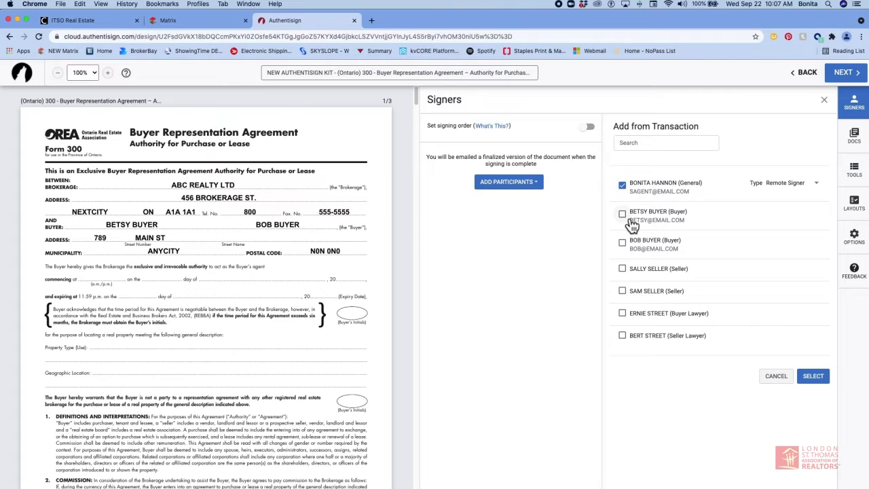
click(633, 224)
click(633, 251)
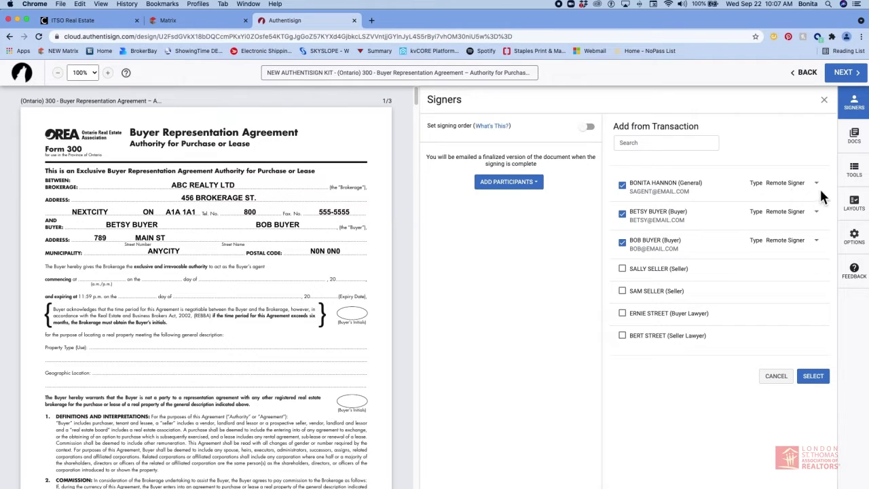
click(823, 194)
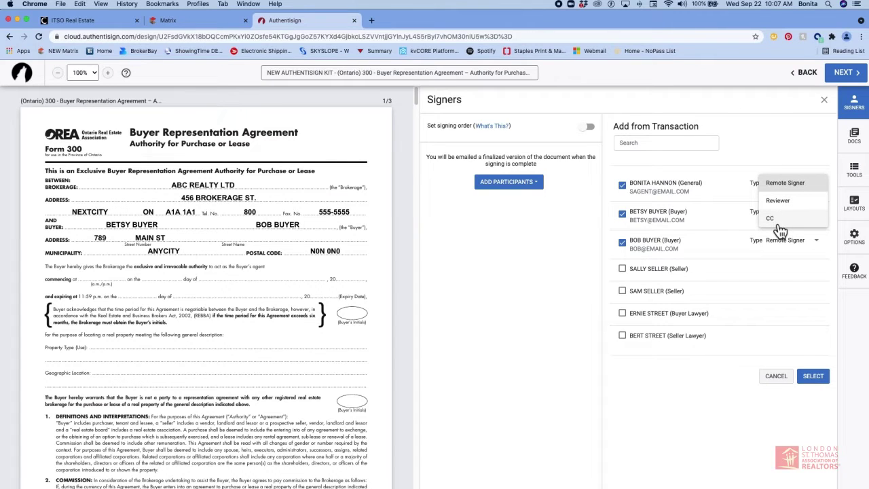
click(756, 164)
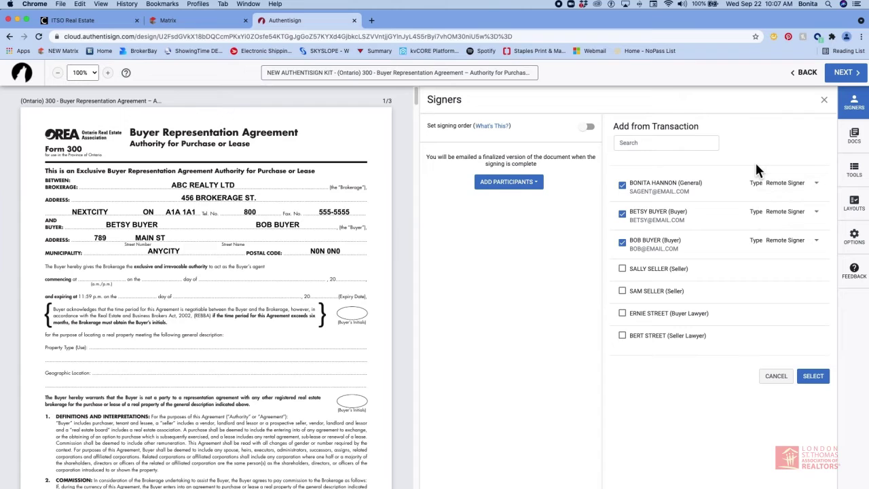
click(818, 379)
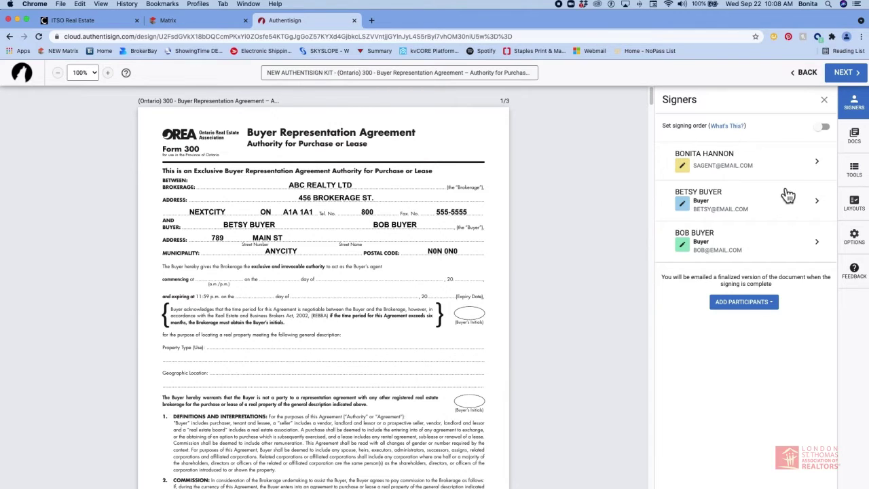
click(829, 171)
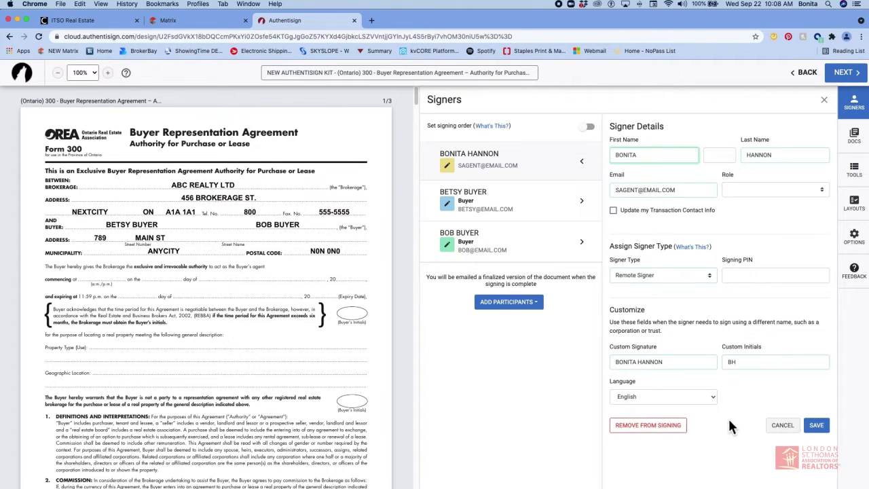
click(817, 427)
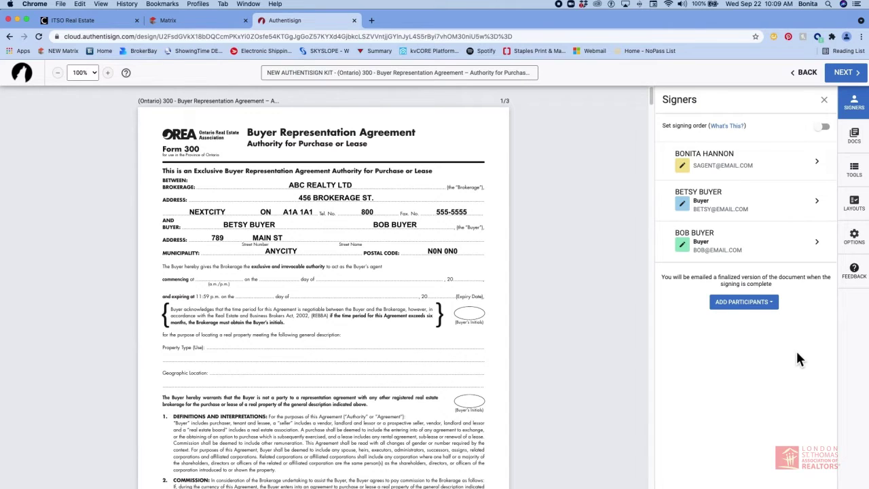
Add the assistant listed as Signing Participant from the contacts, with the participant type CC
click(780, 308)
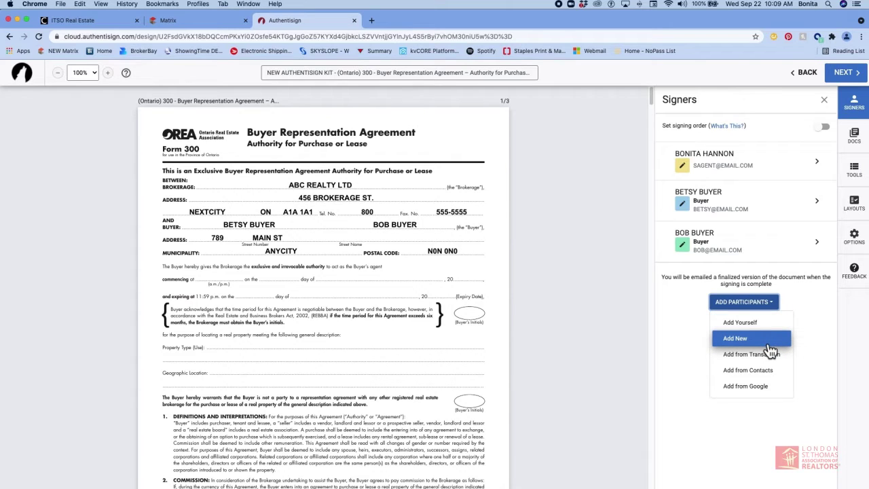
click(754, 373)
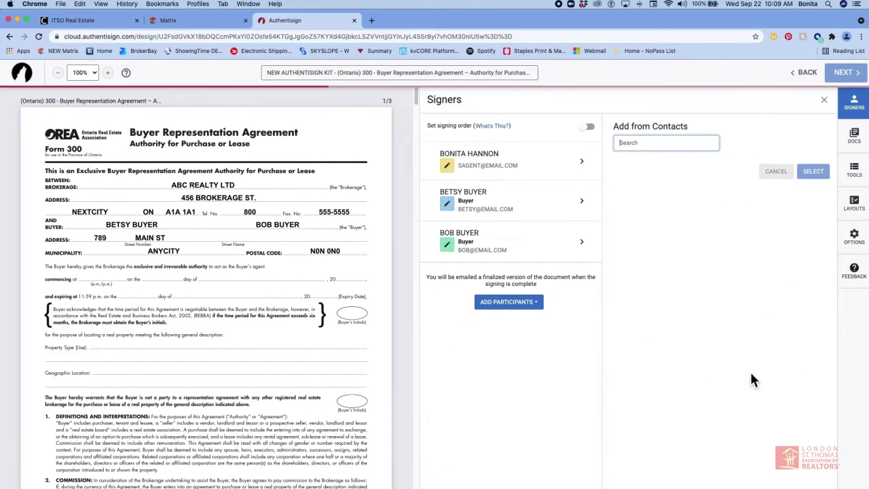
click(646, 145)
text(annie assistan)
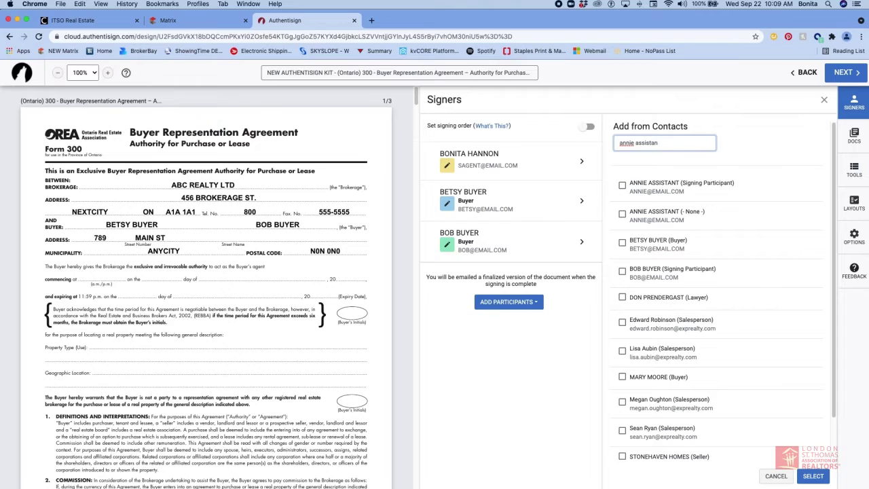
click(633, 195)
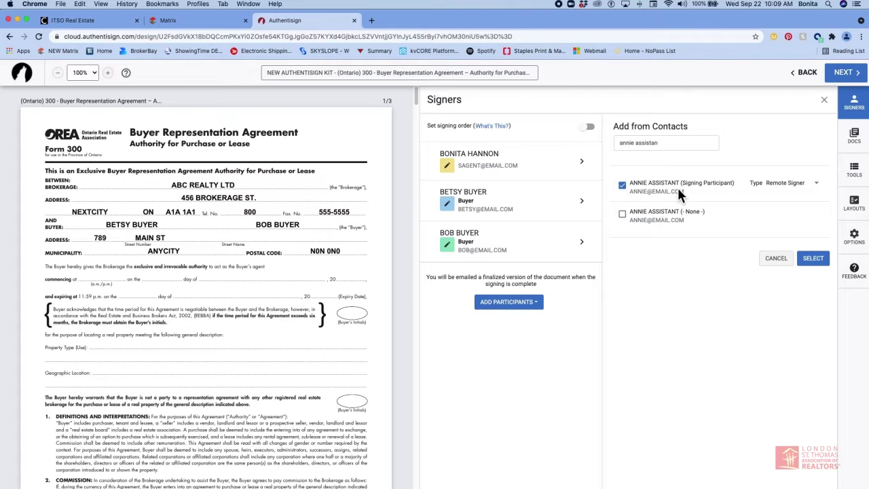
click(824, 193)
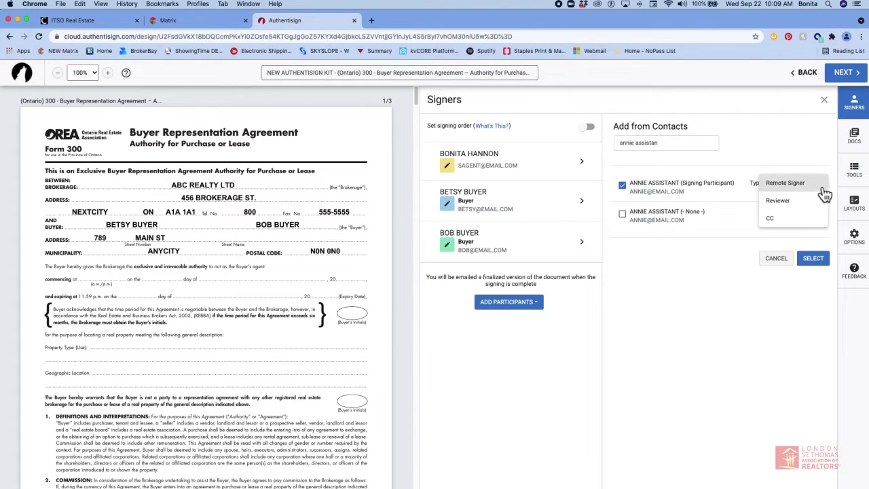
click(796, 224)
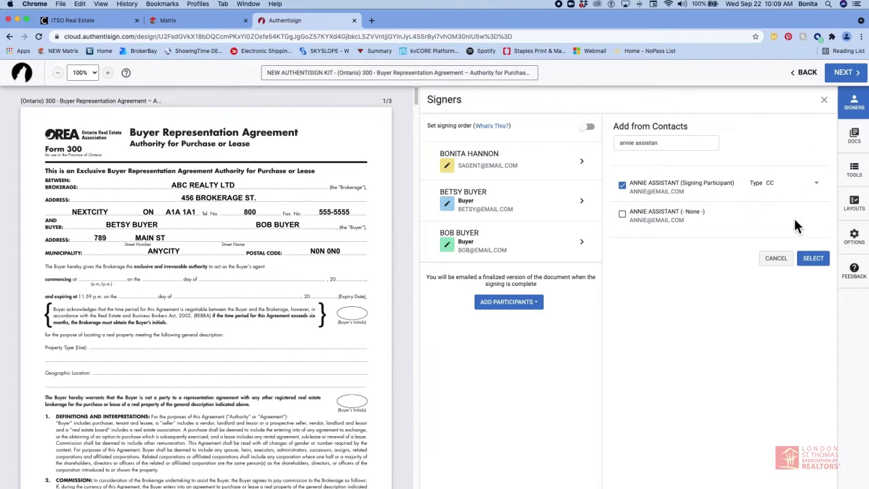
click(813, 258)
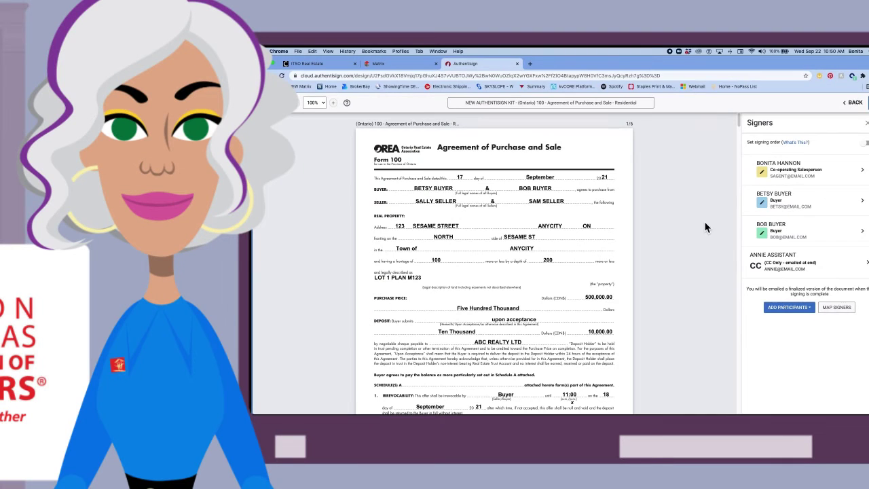
Map the two buyers and the co-operating salesperson to their signing roles, assign the signature blocks and check the initials on page 1
click(842, 314)
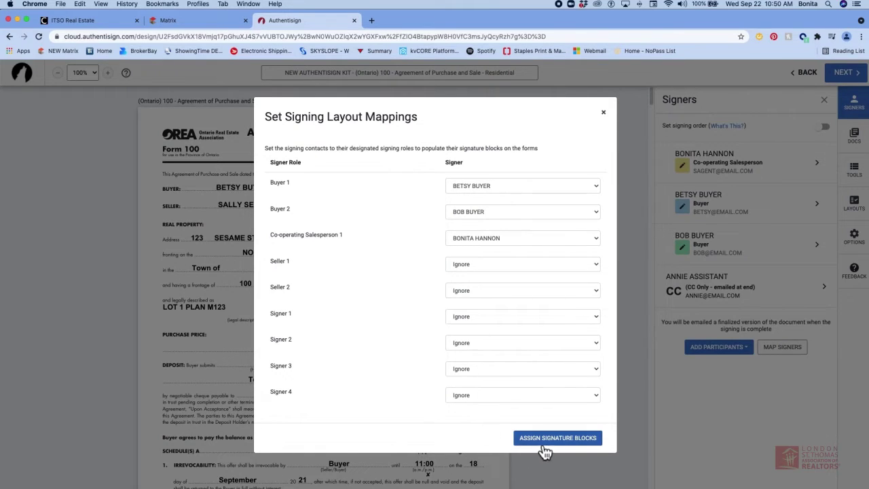
click(594, 447)
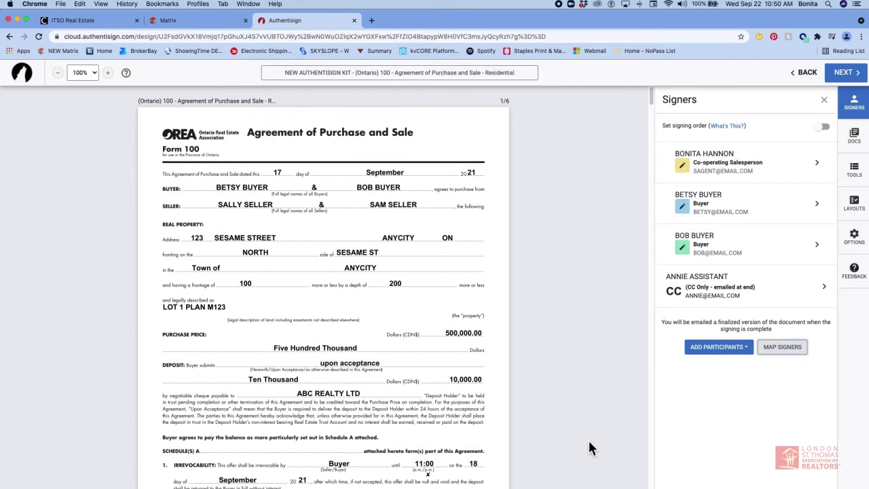
scroll(455, 357, down, 3)
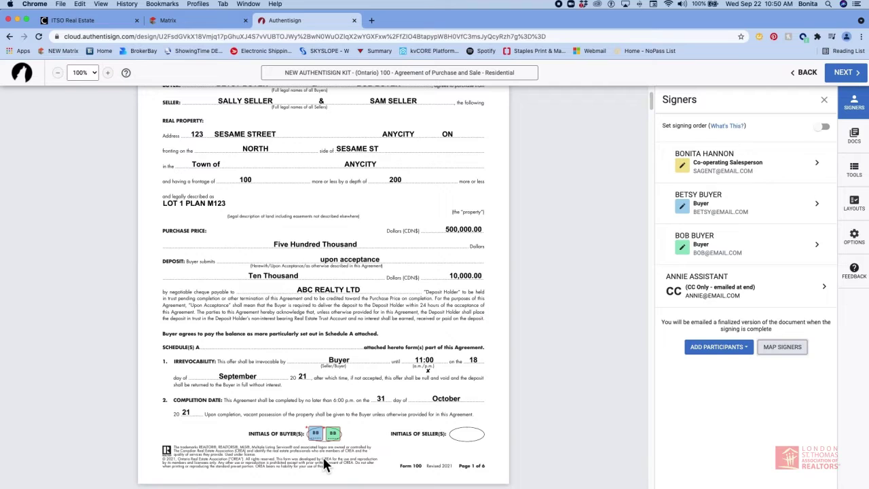
scroll(571, 343, up, 1)
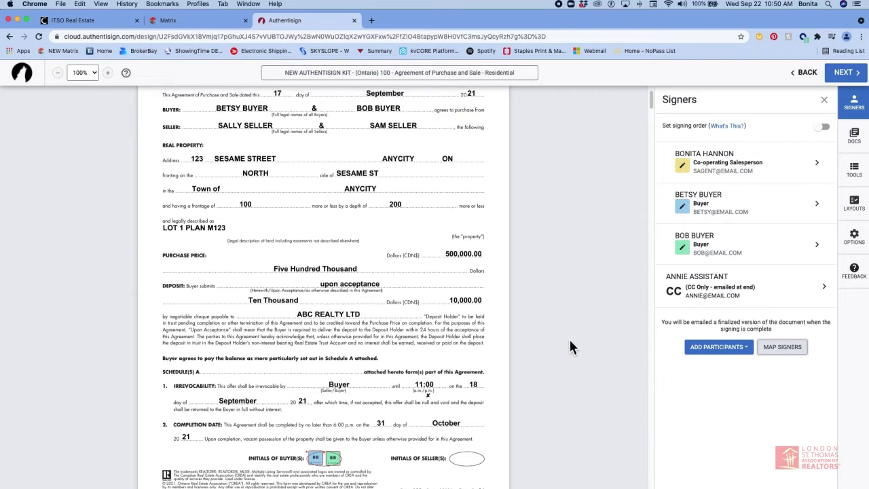
scroll(570, 346, up, 3)
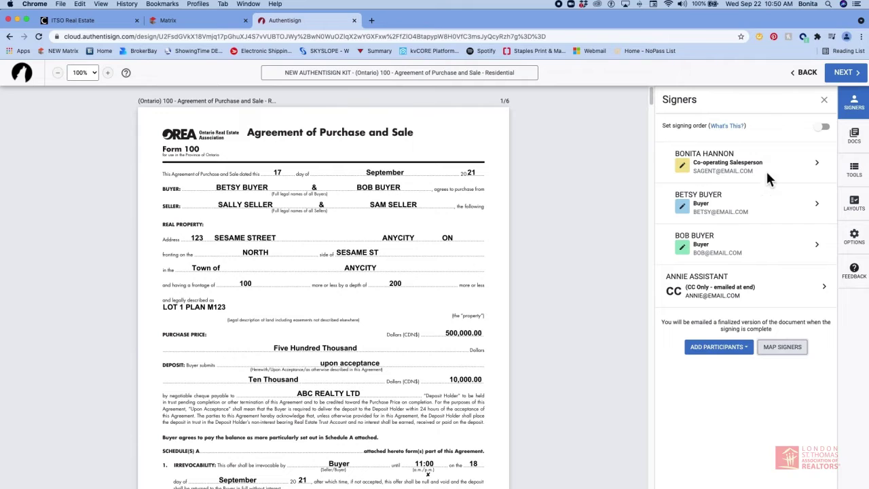
Turn on the signing order for the signers, keeping the agent first
click(824, 127)
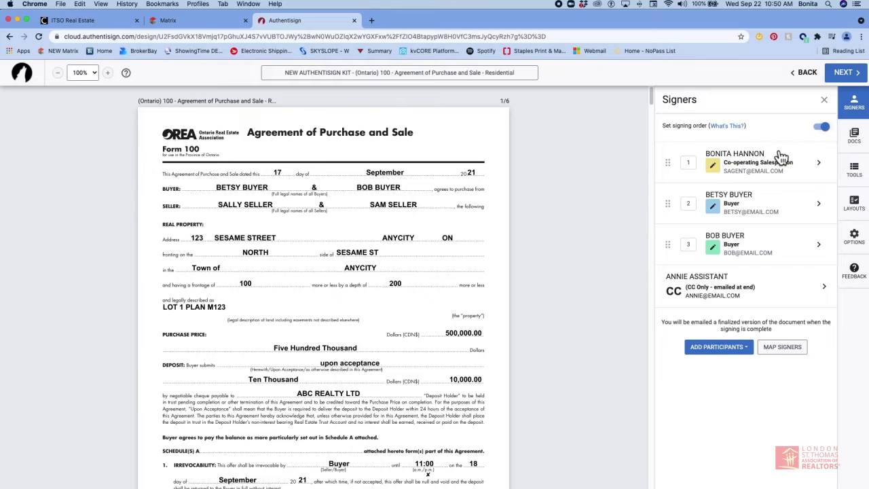
click(670, 165)
mouse_move(671, 165)
mouse_down()
mouse_move(670, 250)
mouse_move(671, 162)
mouse_up()
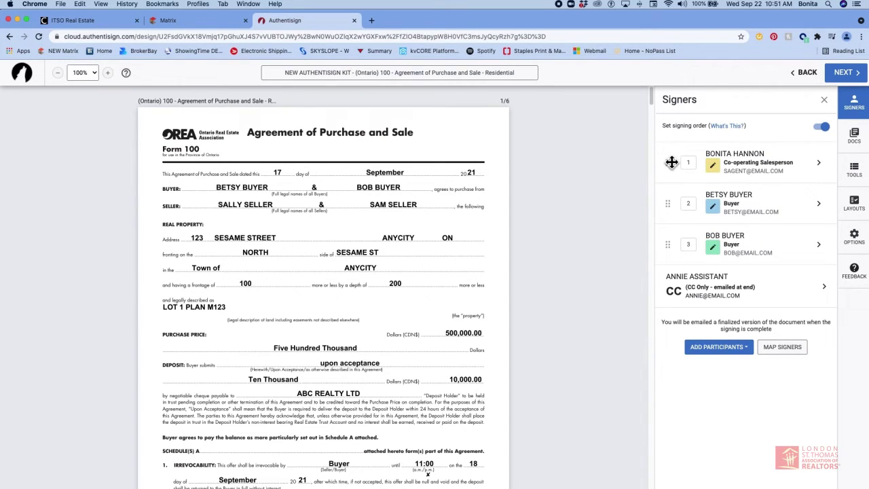
Reorder the signing's documents so Form 300 - Buyer Representation Agreement comes before Form 810 - Working with a REALTOR
click(862, 145)
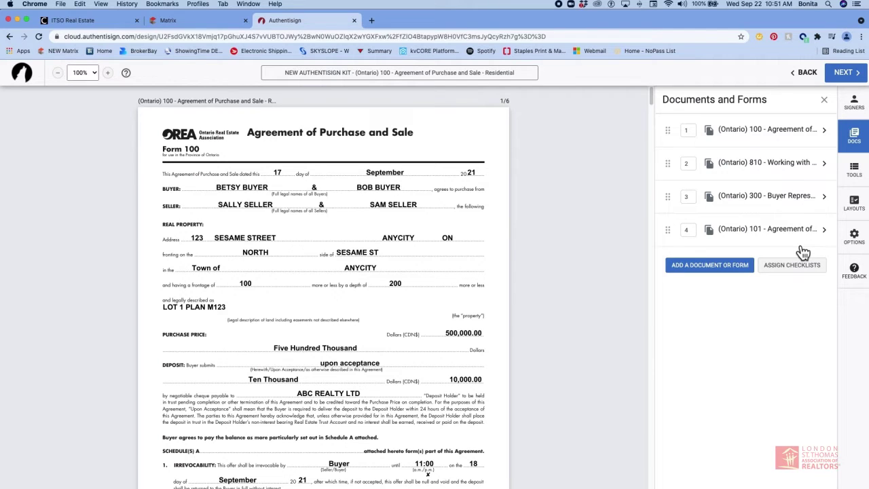
drag(673, 198, 673, 164)
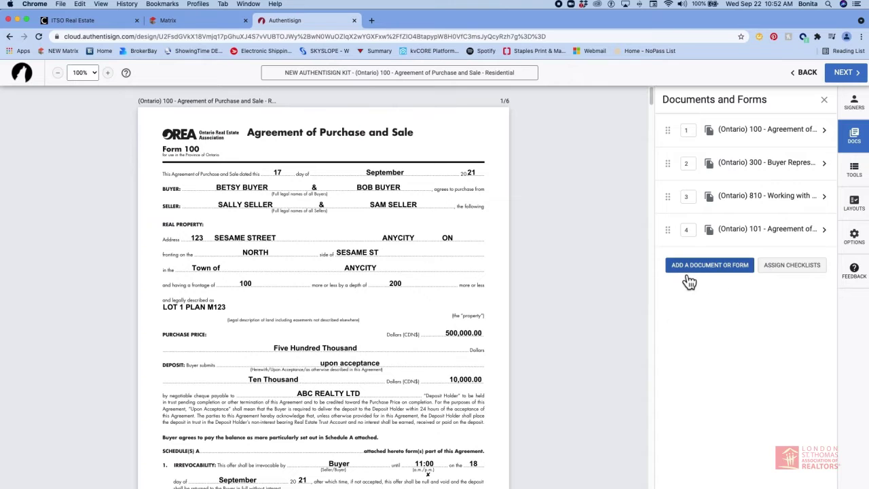
Add DOCUMENT FOR AUTHENTISIGN VIDEO to the signing from the AUTHENTISIGN VIDEO - DOCUMENT TO ADD folder in My Files
click(728, 271)
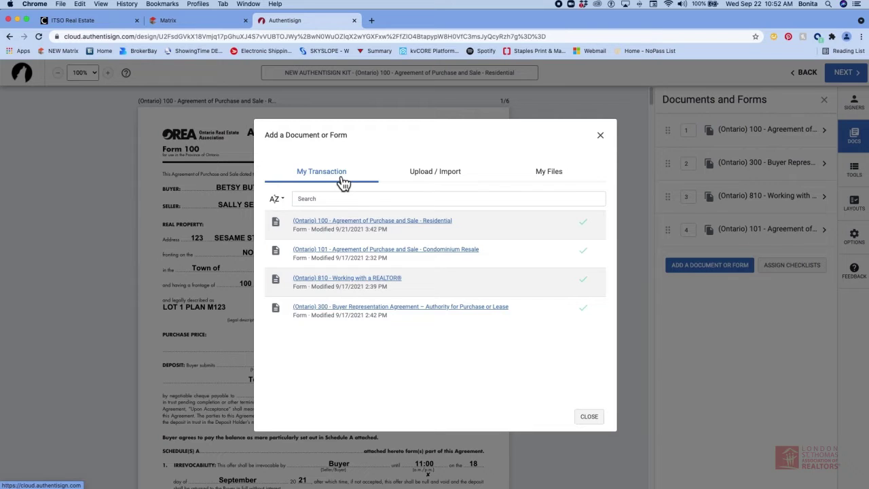
click(445, 182)
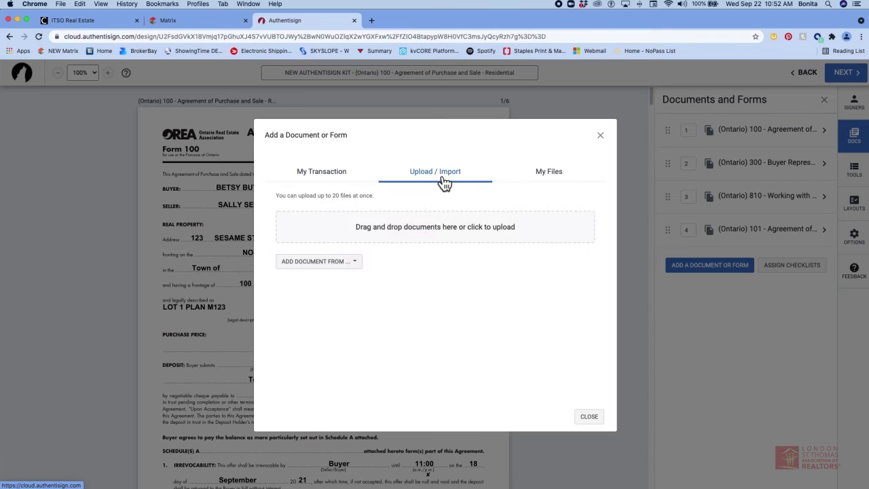
click(551, 178)
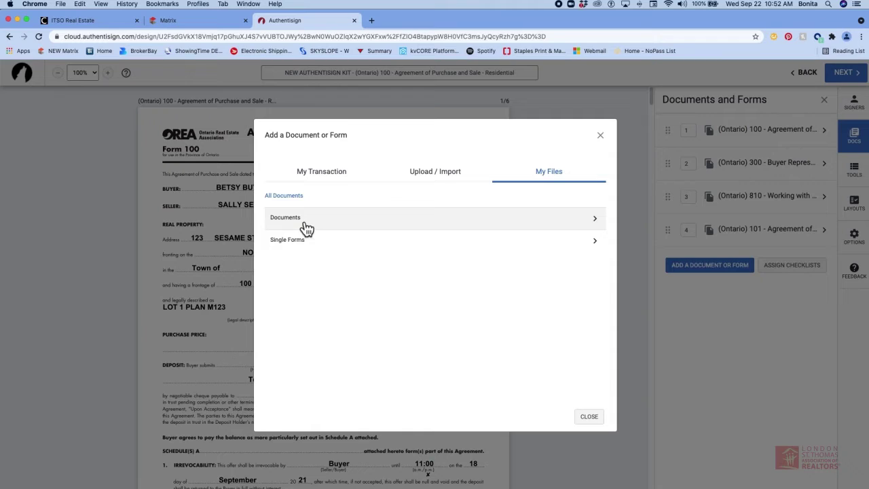
click(307, 229)
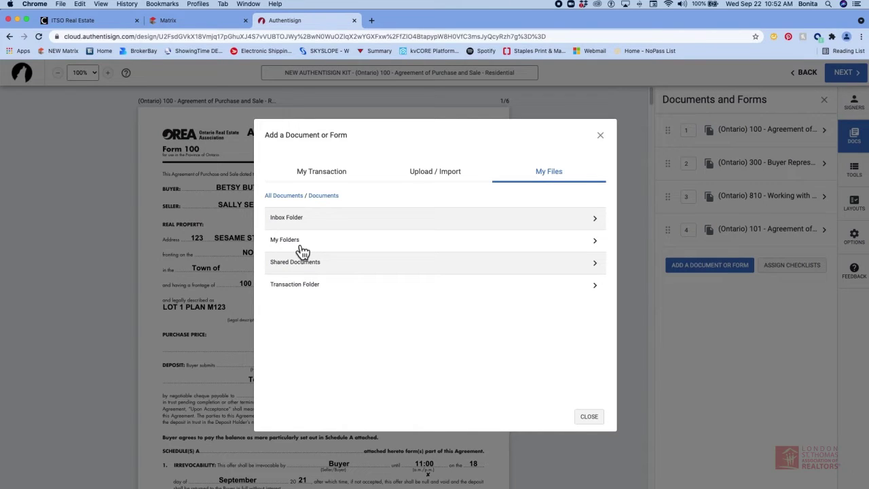
click(303, 250)
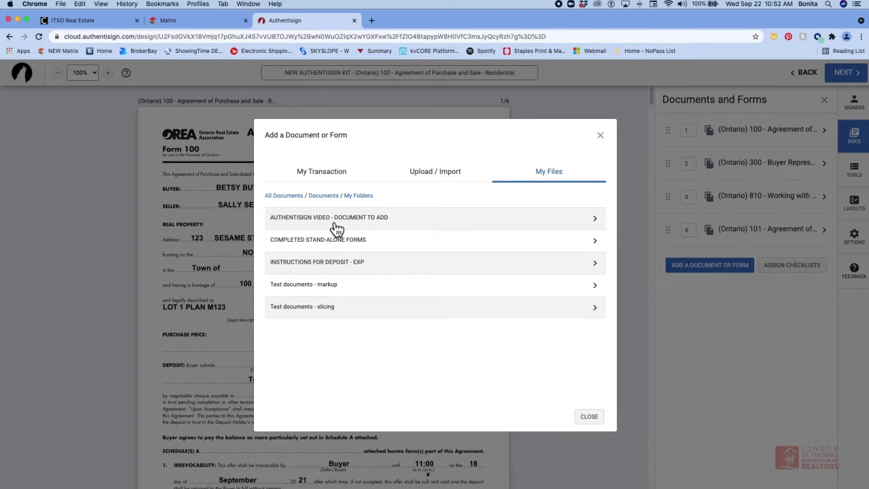
click(410, 221)
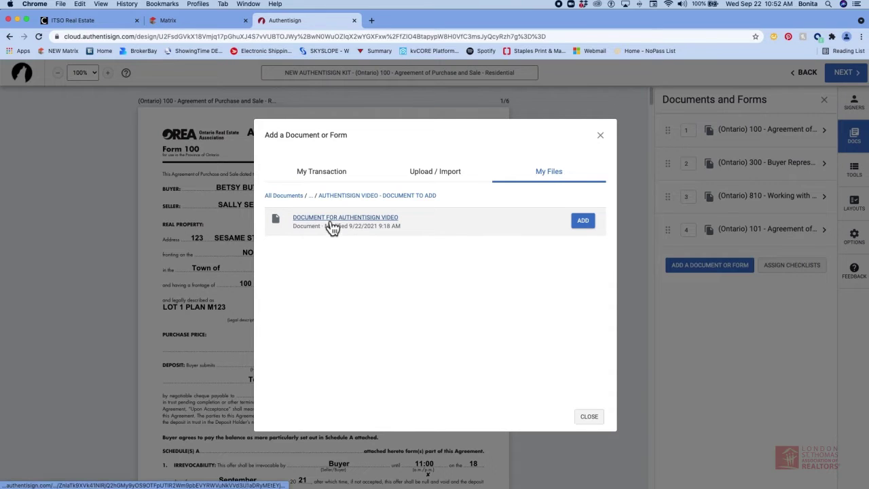
click(590, 229)
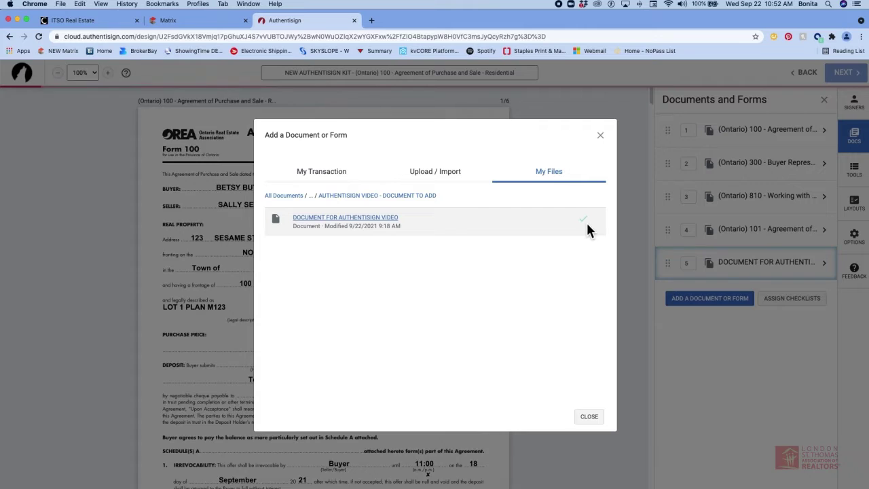
click(592, 420)
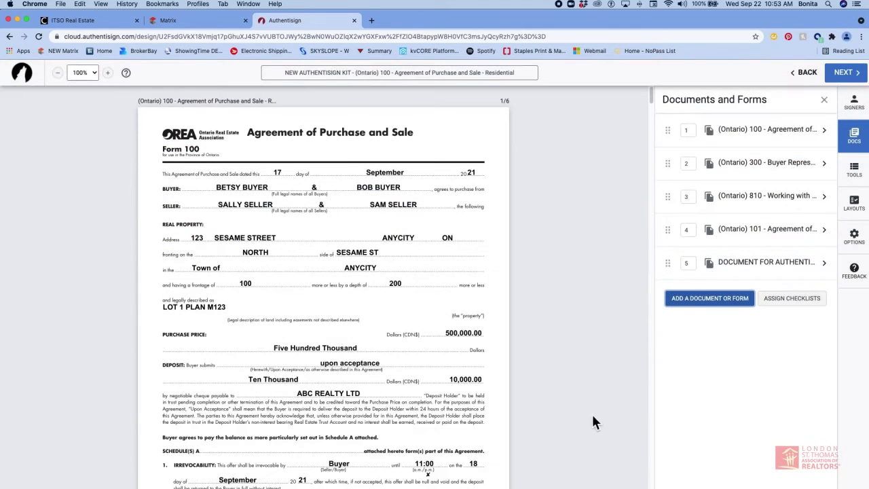
Remove Form 101 - Agreement of Purchase and Sale - Condominium Resale from the signing
click(768, 241)
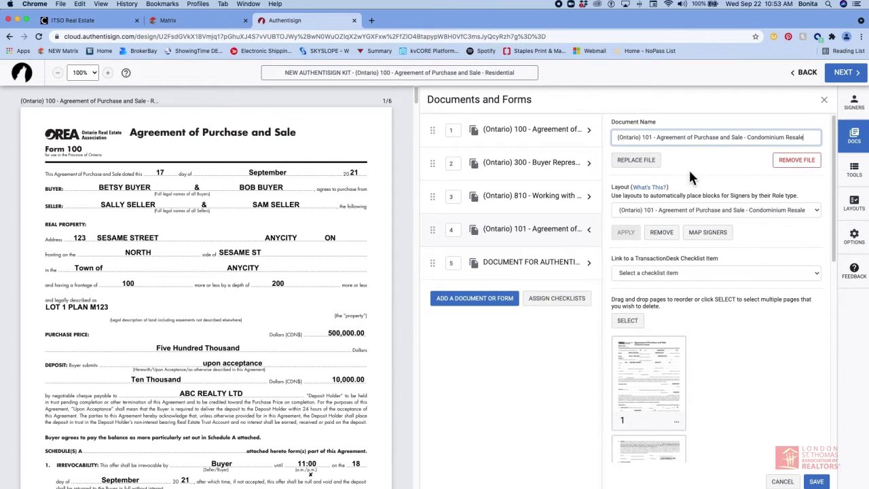
click(788, 168)
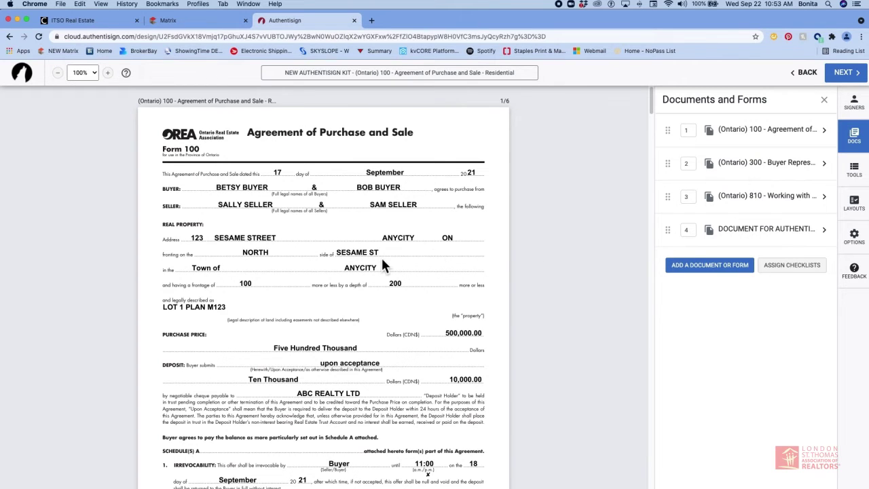
Place an initials block for the second buyer in the sellers' initials oval on page 4 of Form 100, and delete it again
scroll(383, 265, down, 10)
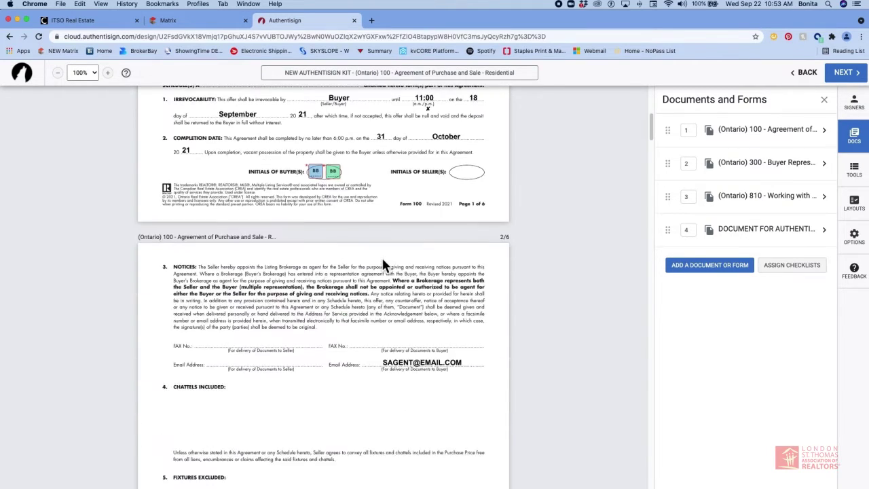
scroll(382, 265, down, 5)
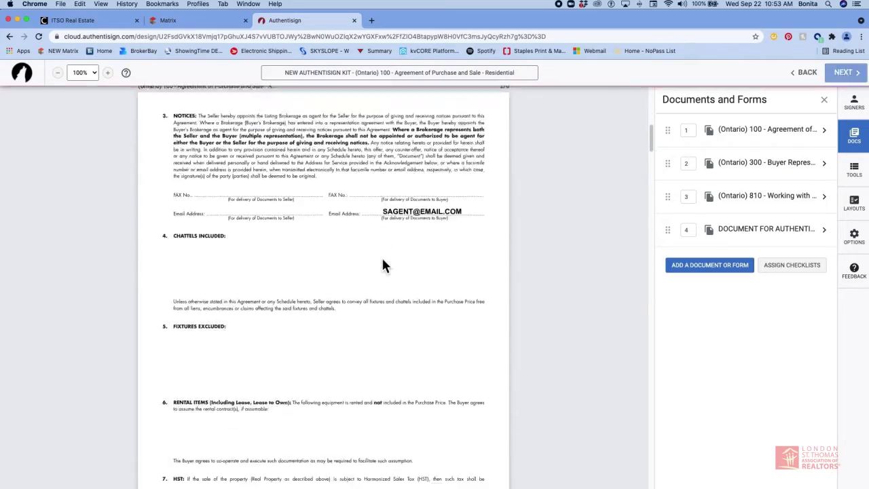
scroll(382, 265, down, 10)
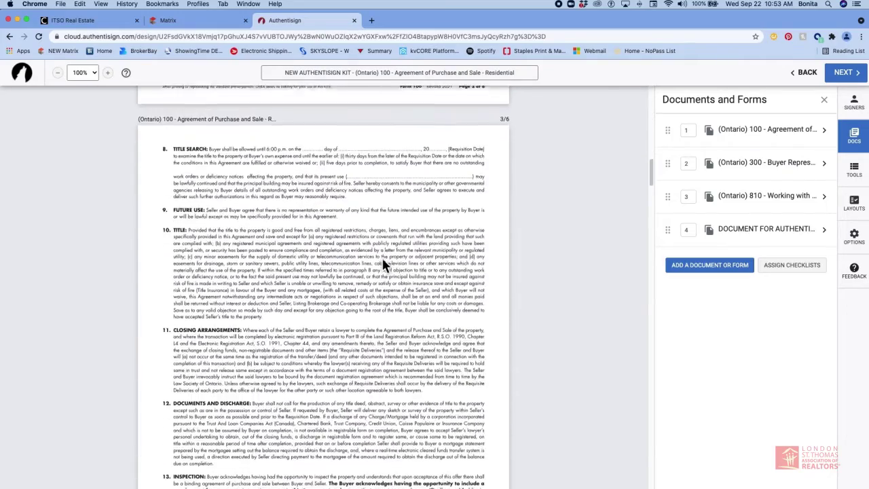
scroll(383, 265, down, 15)
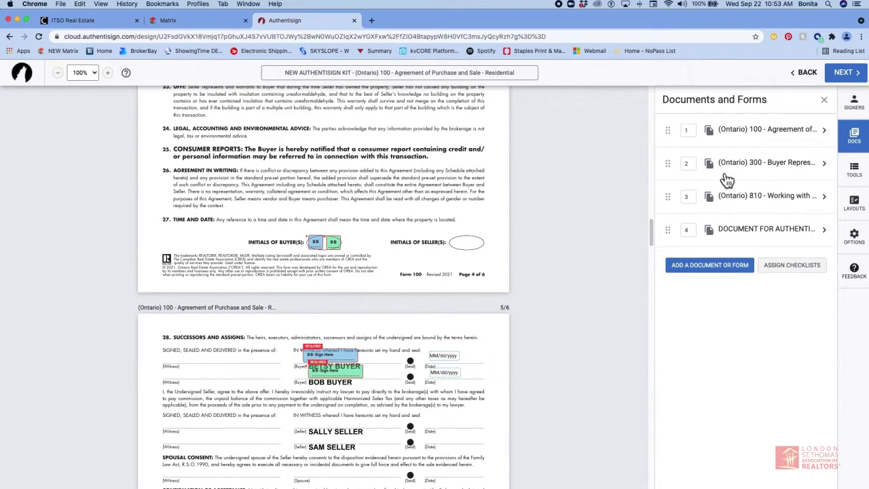
click(857, 175)
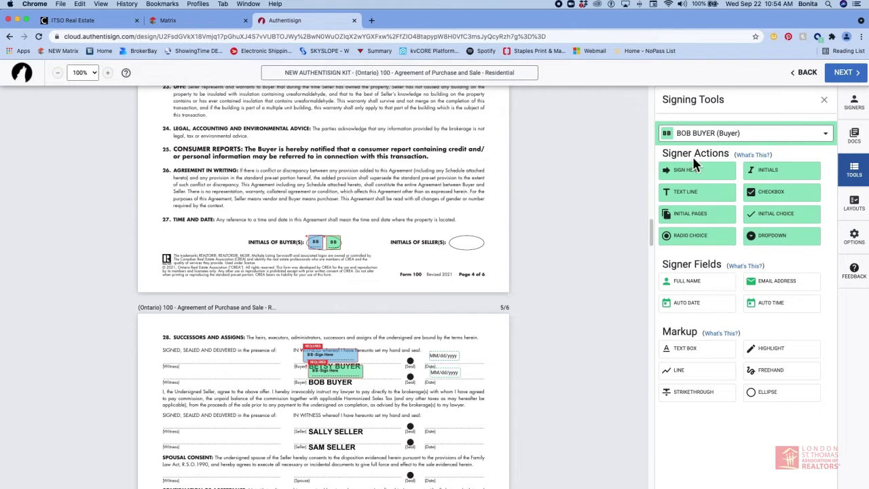
drag(765, 176, 465, 242)
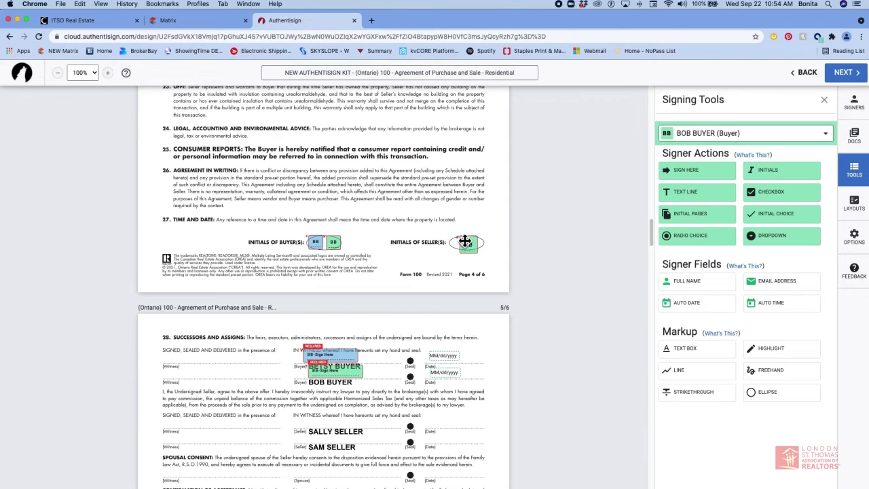
click(829, 138)
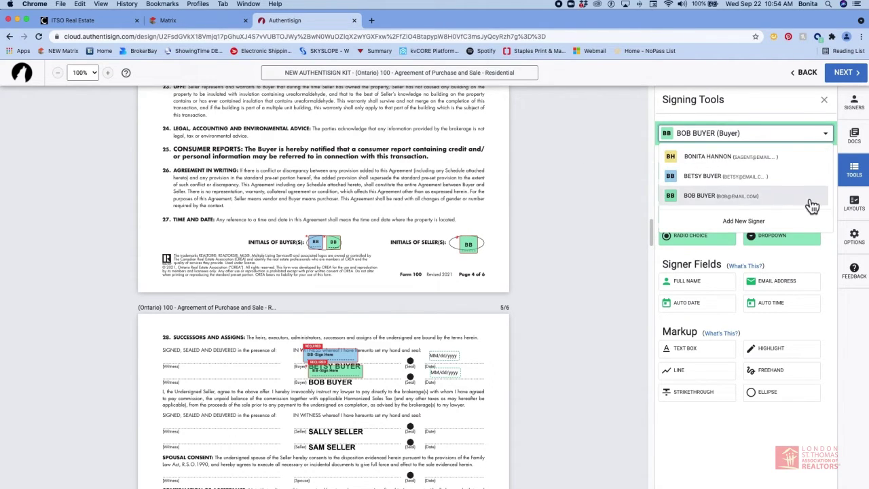
click(821, 142)
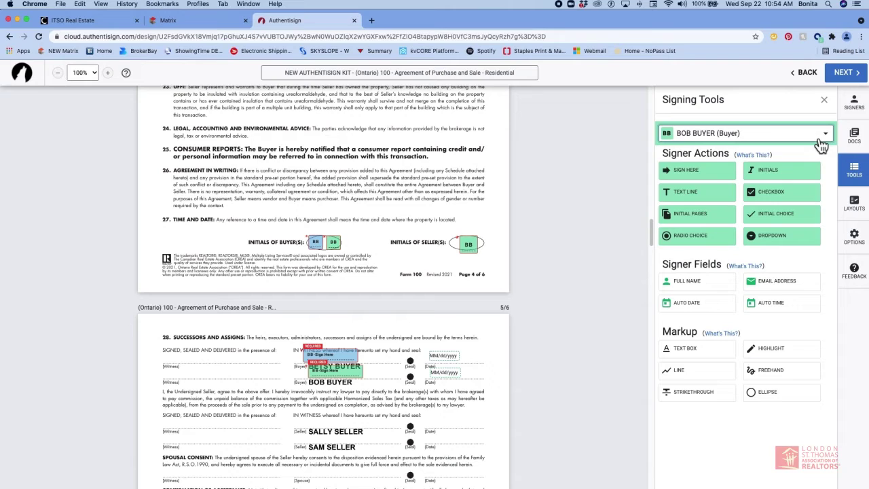
click(474, 248)
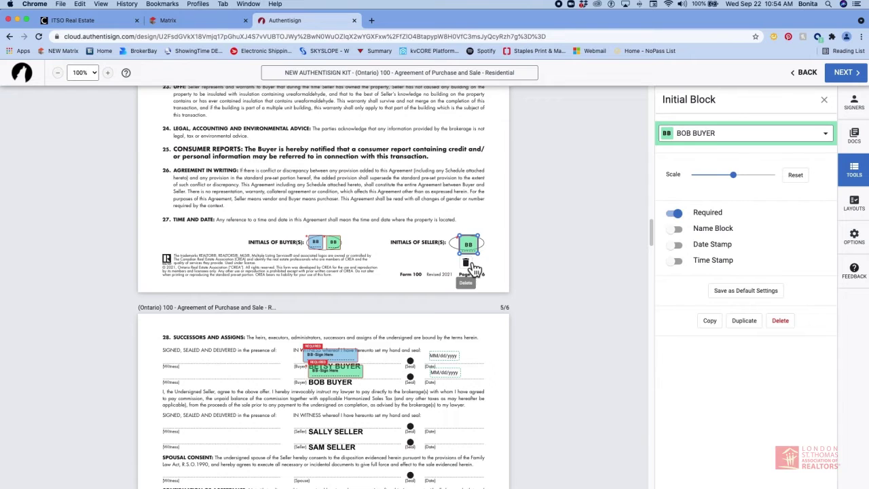
click(465, 263)
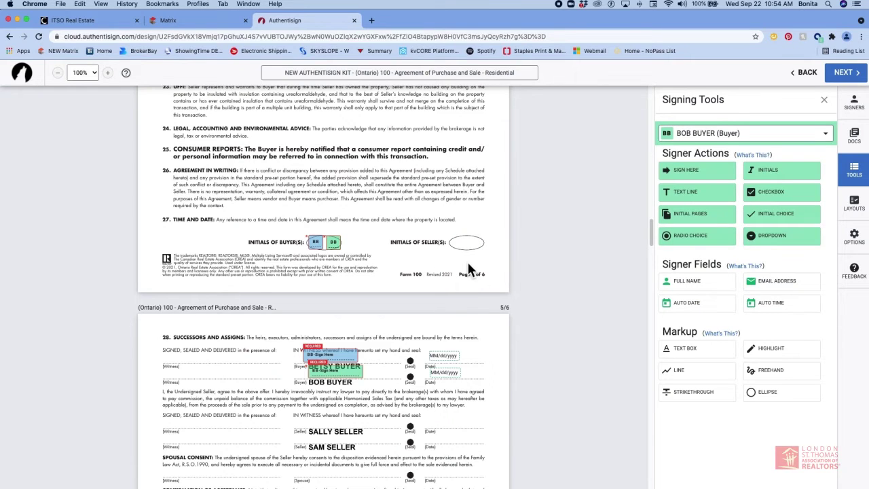
Place the second buyer's Full Name and Auto Date fields beneath the two signature lines of DOCUMENT FOR AUTHENTISIGN VIDEO
scroll(467, 267, down, 5)
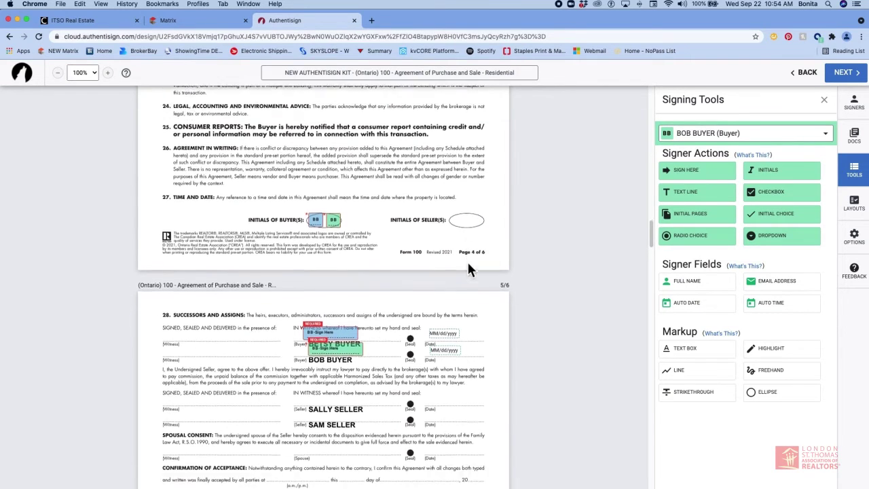
scroll(469, 270, down, 10)
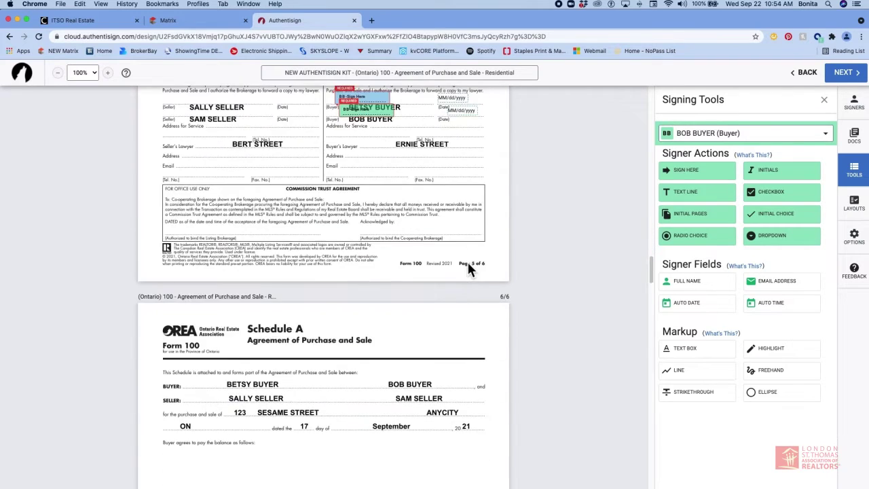
scroll(469, 267, down, 4)
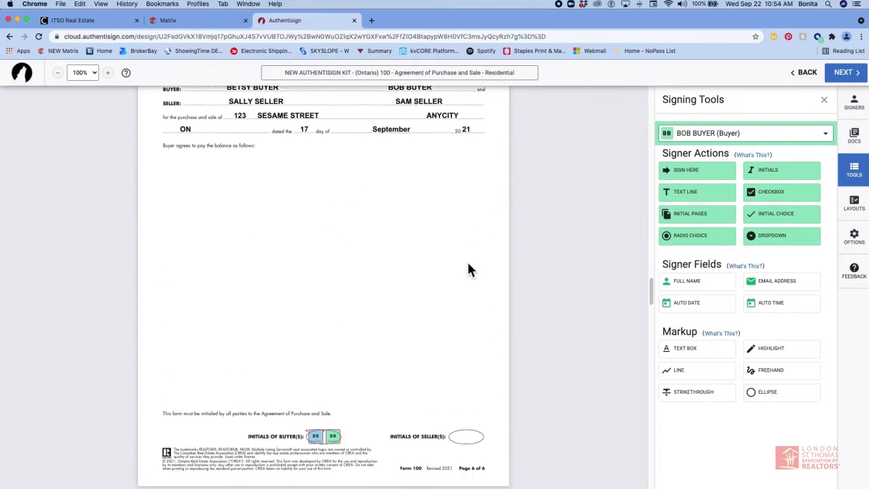
scroll(467, 268, down, 20)
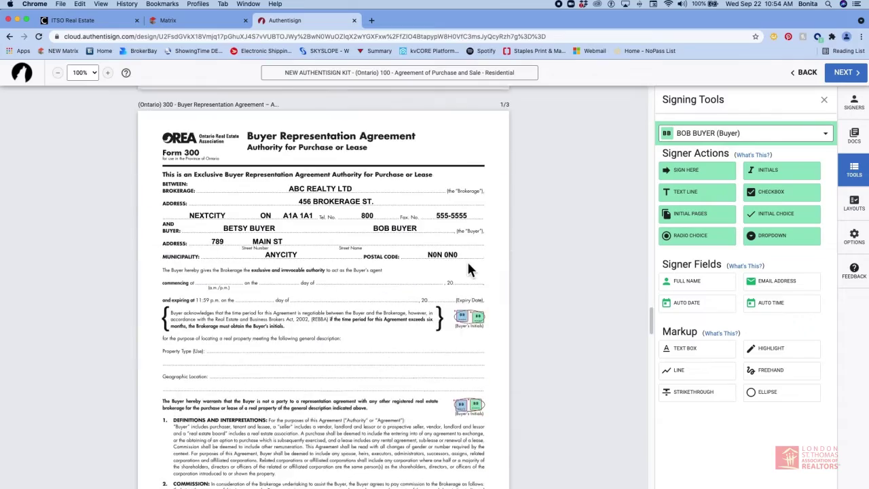
scroll(469, 269, down, 20)
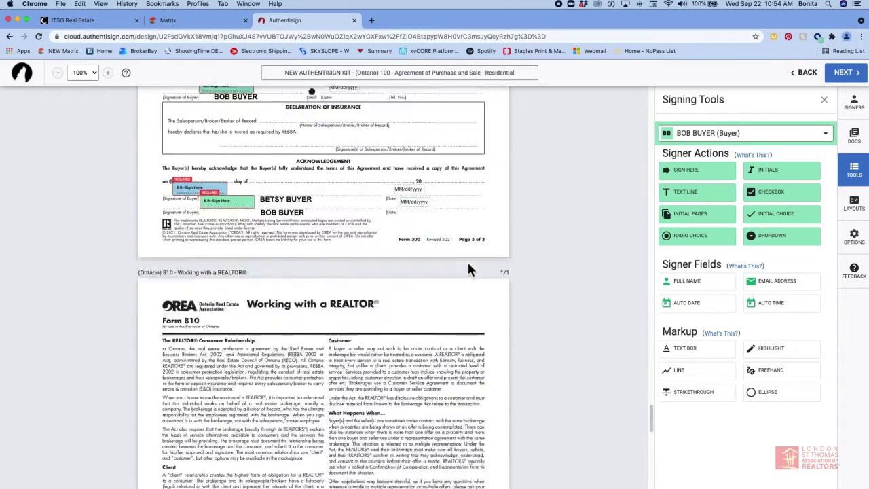
scroll(468, 269, down, 1)
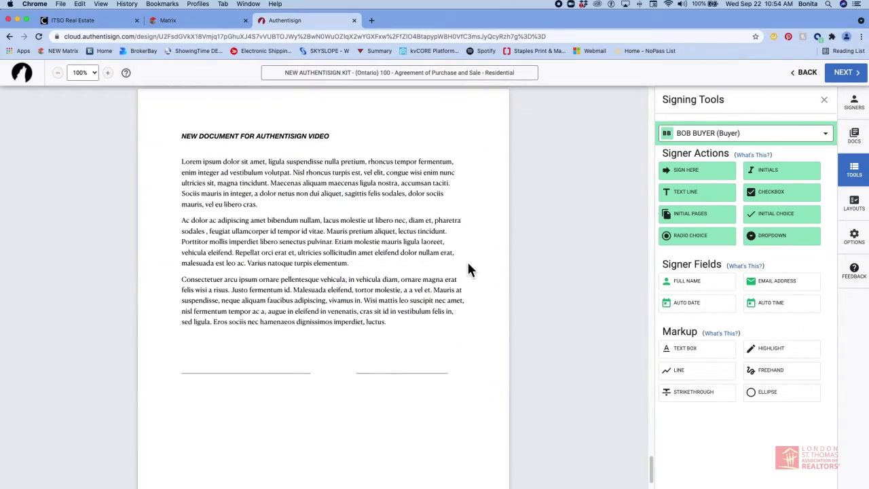
scroll(468, 269, up, 1)
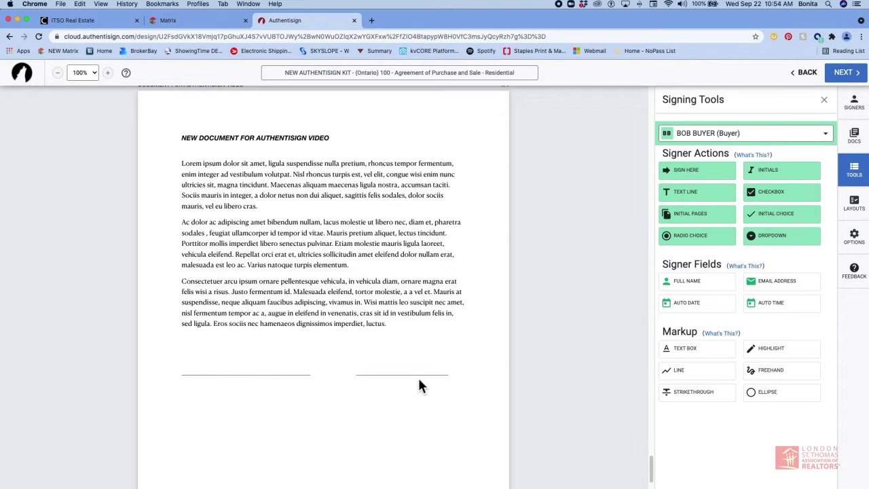
click(697, 291)
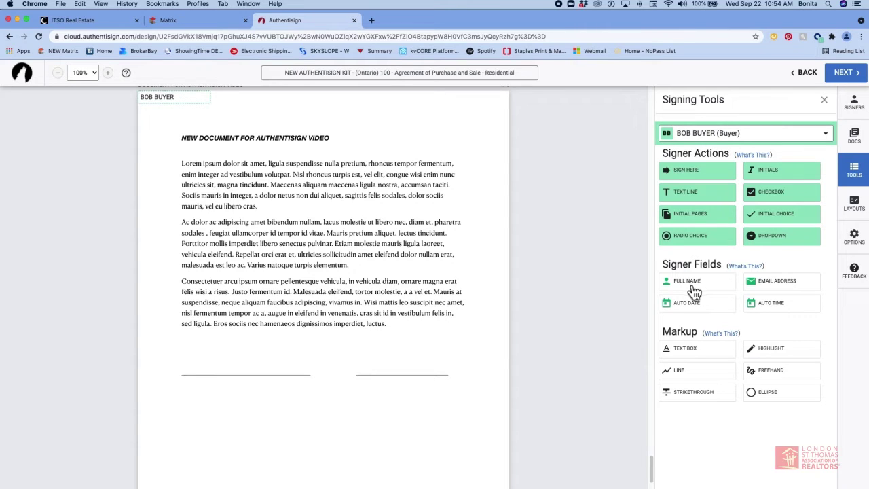
mouse_move(175, 97)
mouse_down()
mouse_move(245, 335)
mouse_move(243, 384)
mouse_up()
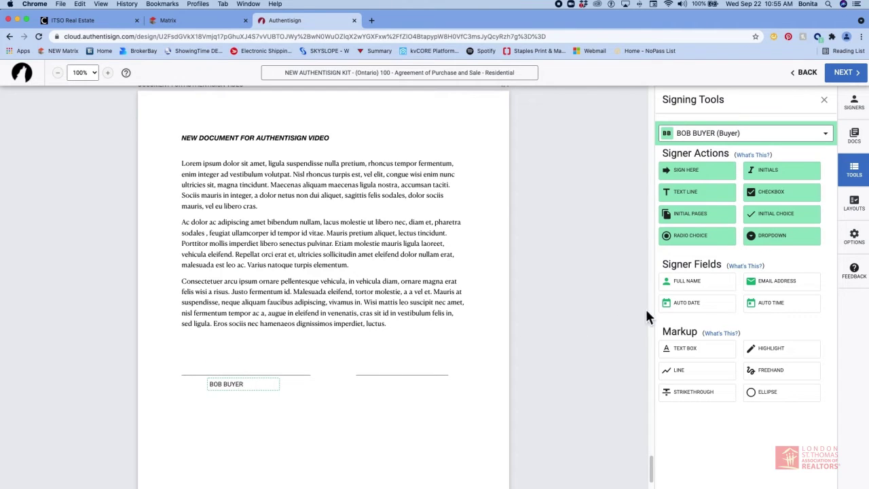
click(712, 308)
mouse_move(157, 102)
mouse_down()
mouse_move(179, 101)
mouse_move(309, 247)
mouse_move(389, 386)
mouse_up()
drag(389, 386, 398, 390)
Enlarge the scale of the buyer's name field slightly and save it as the default settings
click(240, 389)
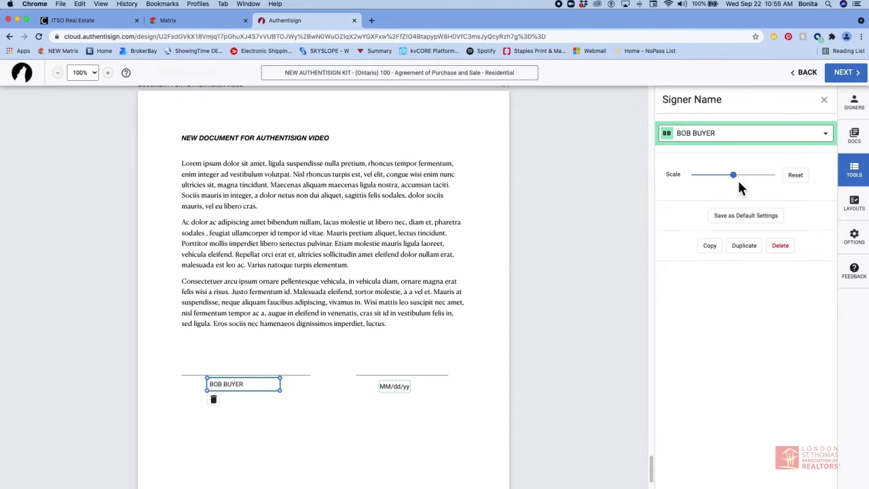
drag(735, 176, 756, 187)
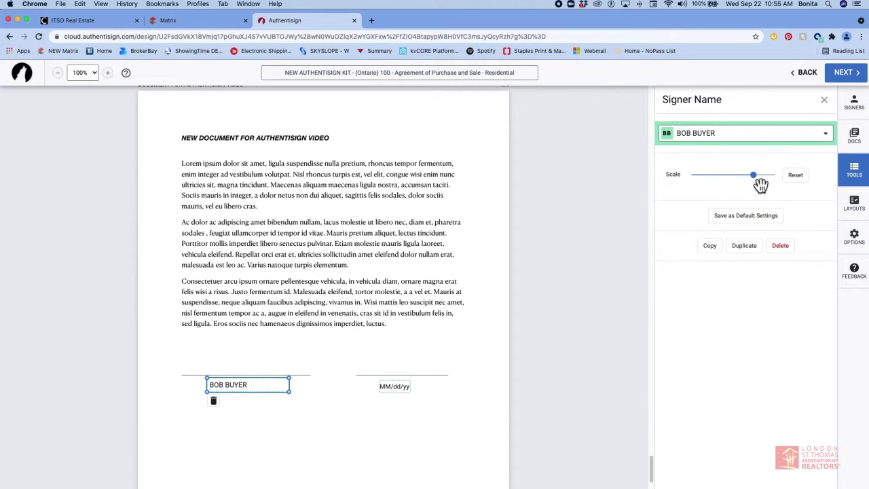
click(753, 221)
click(438, 410)
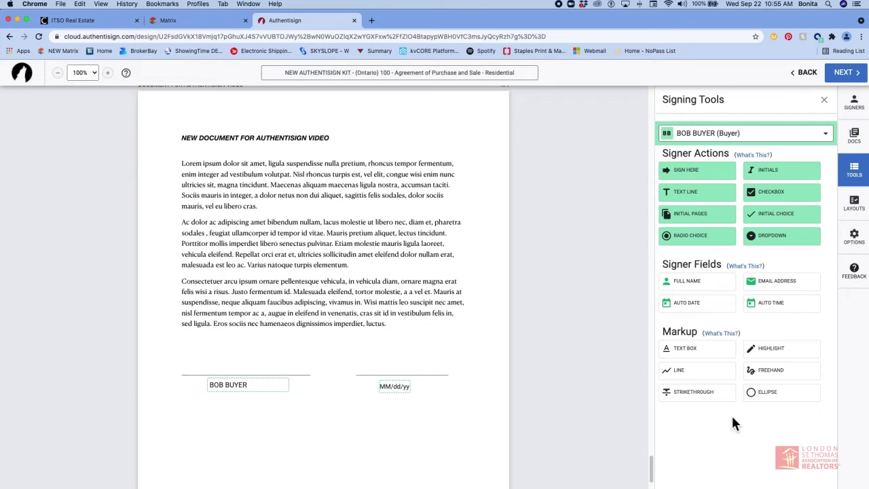
Add a Text Box markup beneath the second buyer's name field in DOCUMENT FOR AUTHENTISIGN VIDEO
click(698, 354)
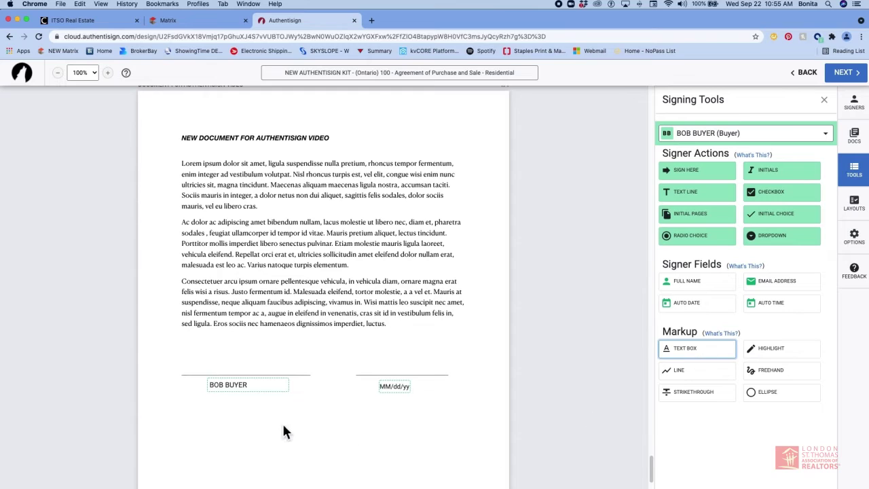
click(219, 415)
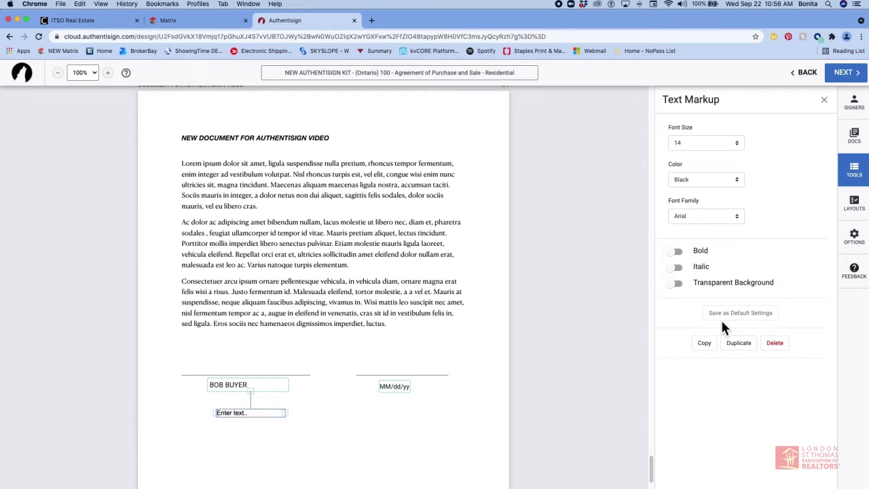
click(492, 333)
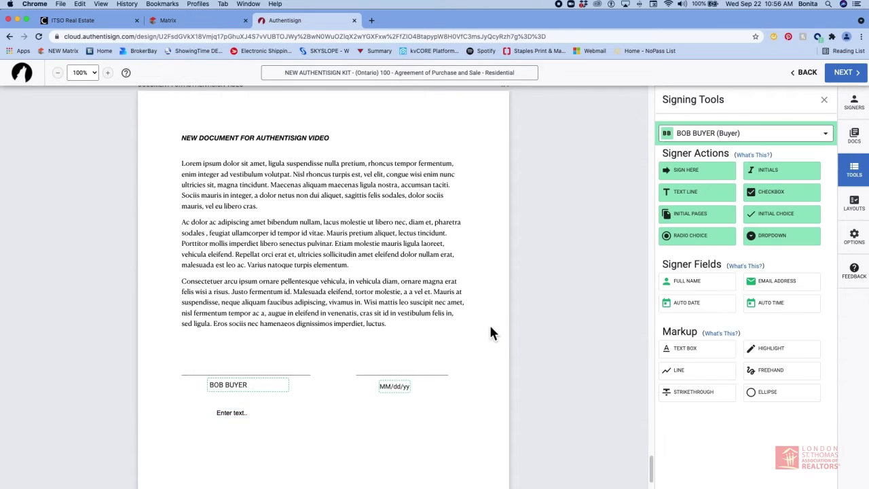
Draw a diagonal Line markup across the third paragraph and a Strikethrough over the last line of the second paragraph
click(683, 377)
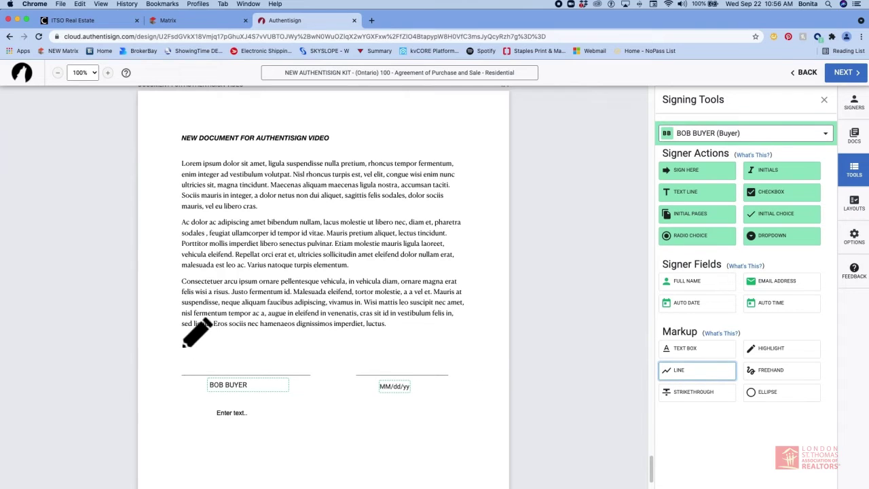
drag(181, 326, 457, 280)
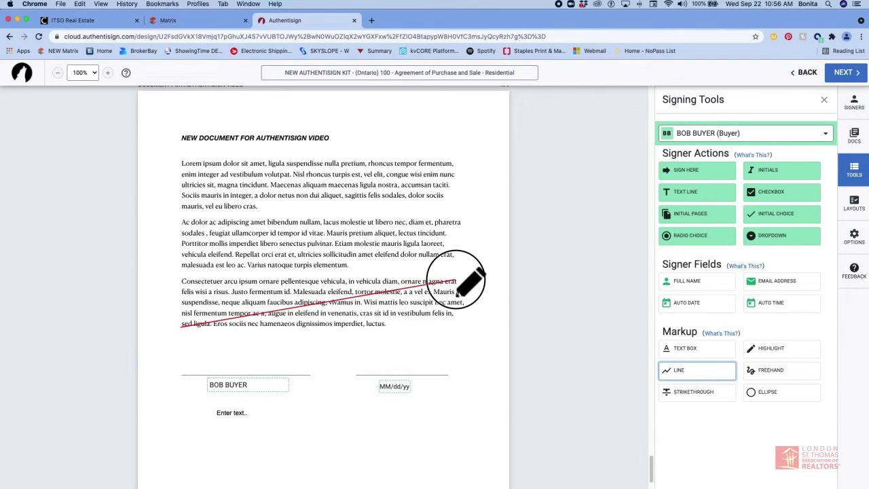
click(681, 399)
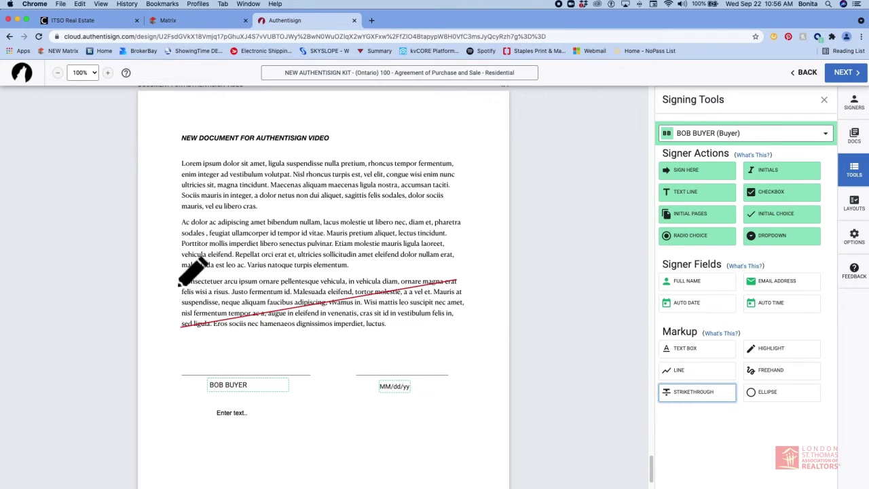
drag(181, 265, 350, 264)
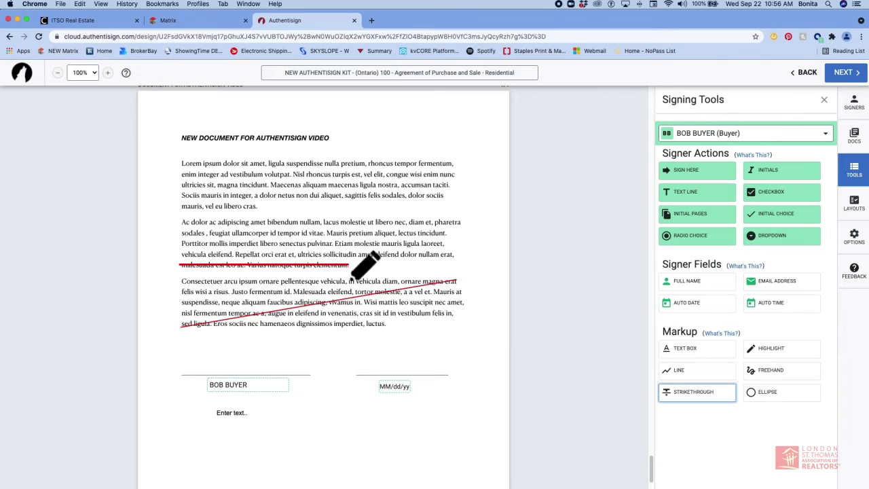
Highlight the first two lines of the first paragraph and draw a wavy Freehand markup across the second paragraph
click(772, 351)
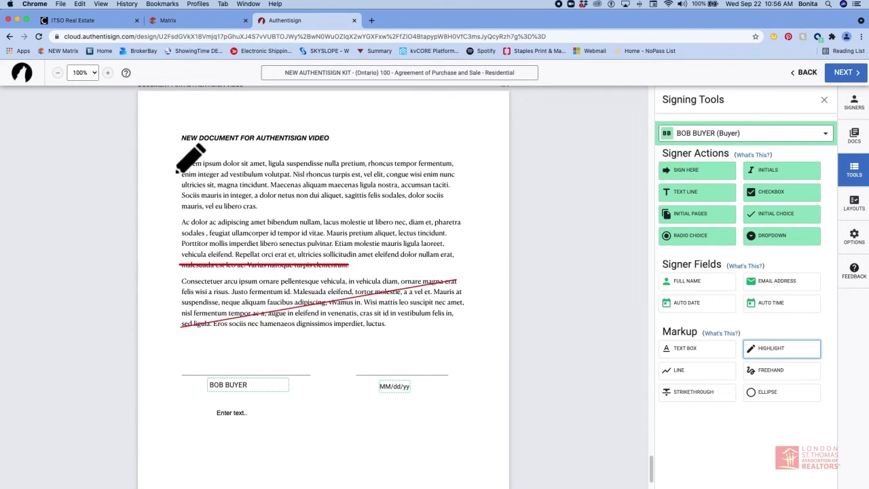
drag(178, 170, 462, 179)
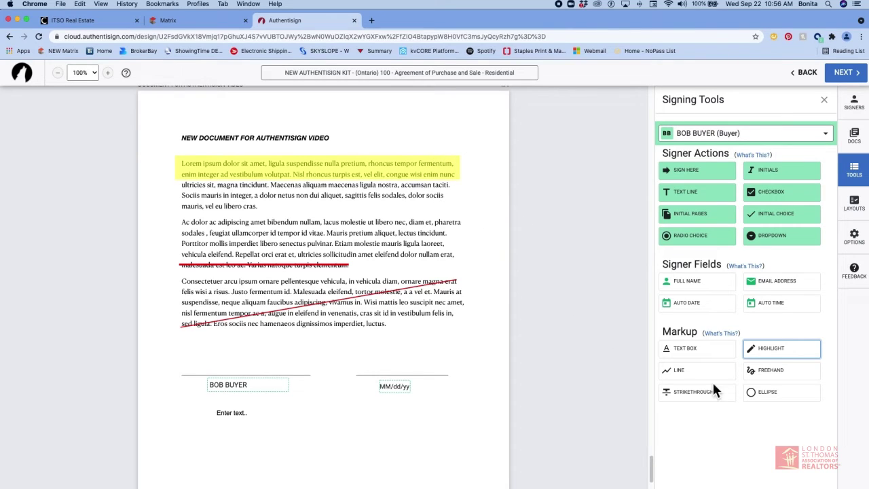
click(781, 372)
drag(236, 230, 445, 233)
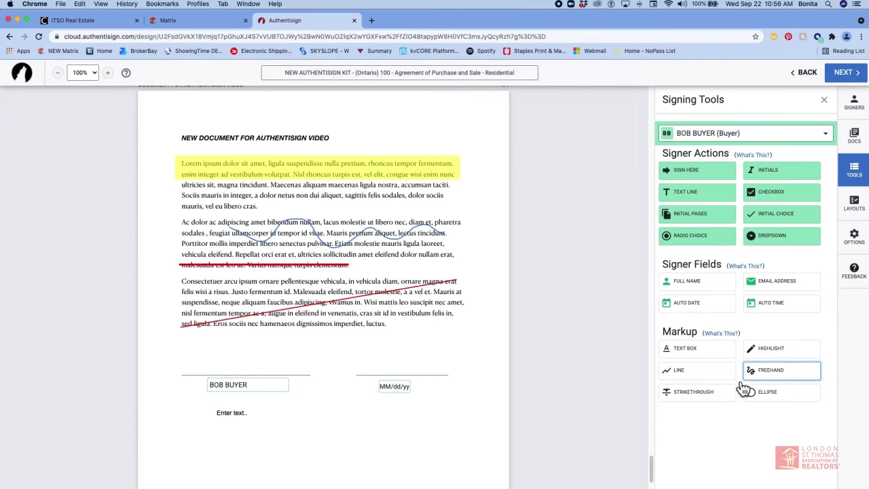
Draw an Ellipse markup around the words "sagittis felis sodales" in the first paragraph
click(769, 400)
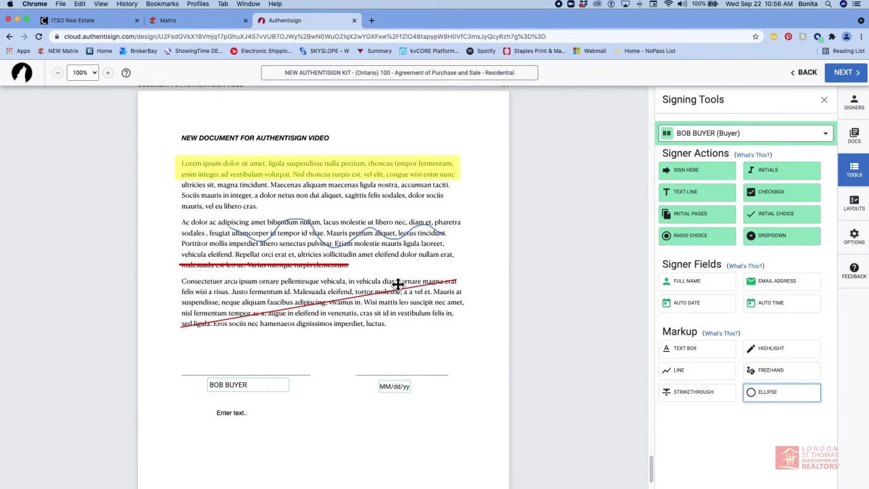
mouse_move(360, 193)
mouse_down()
mouse_move(402, 198)
mouse_move(414, 209)
mouse_up()
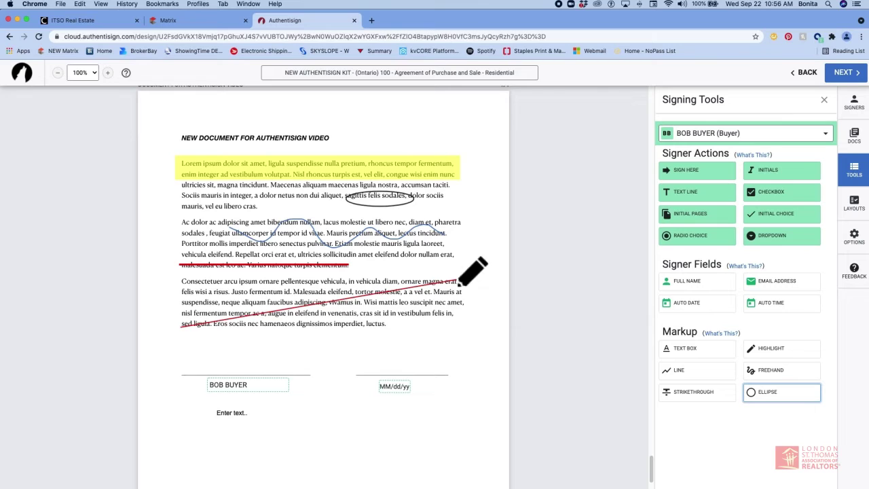
Delete the highlight, ellipse, freehand, strikethrough and line markups from the document's paragraphs
click(414, 173)
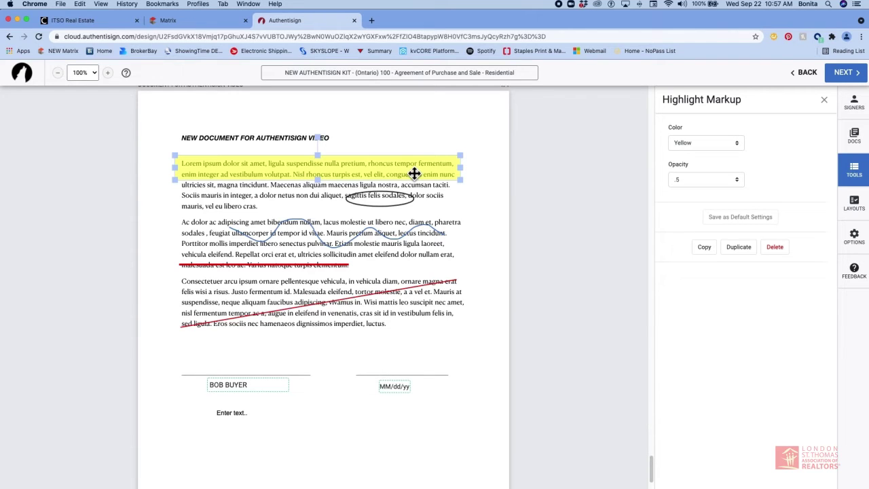
click(788, 254)
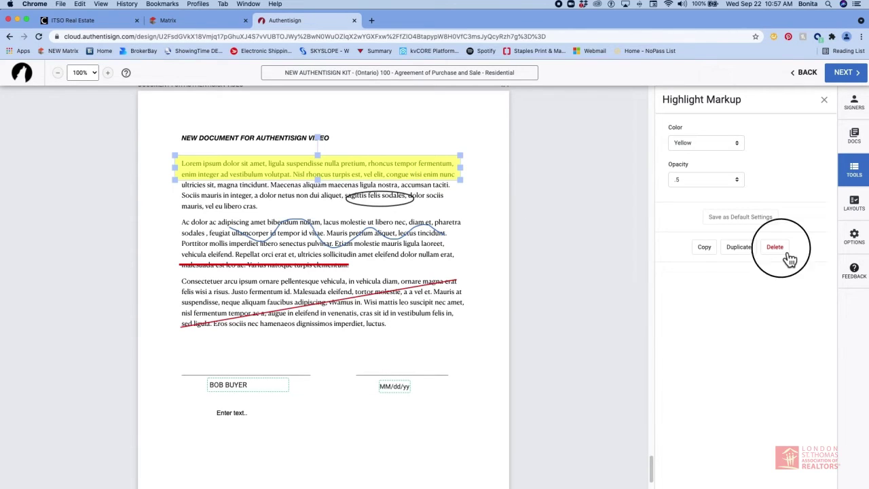
click(398, 199)
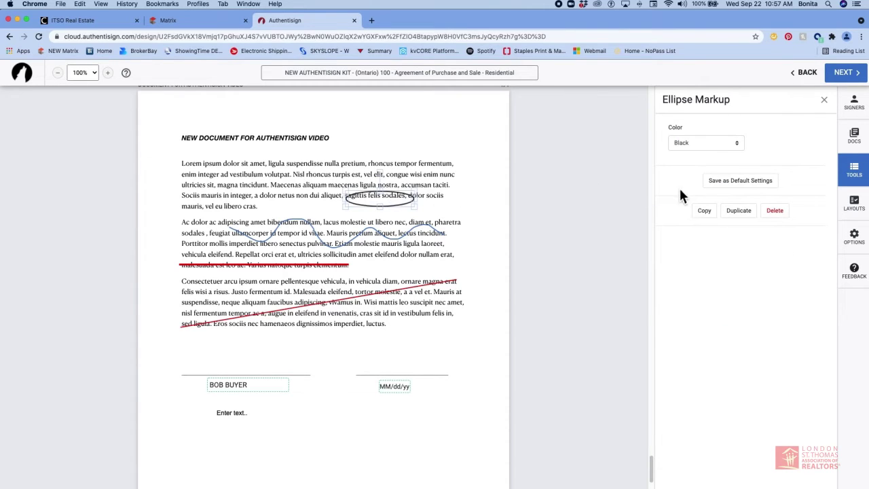
click(777, 212)
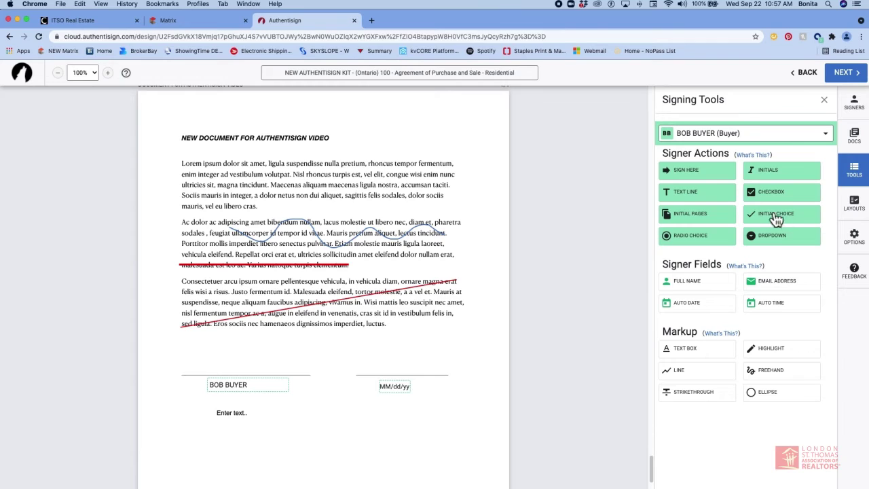
click(385, 233)
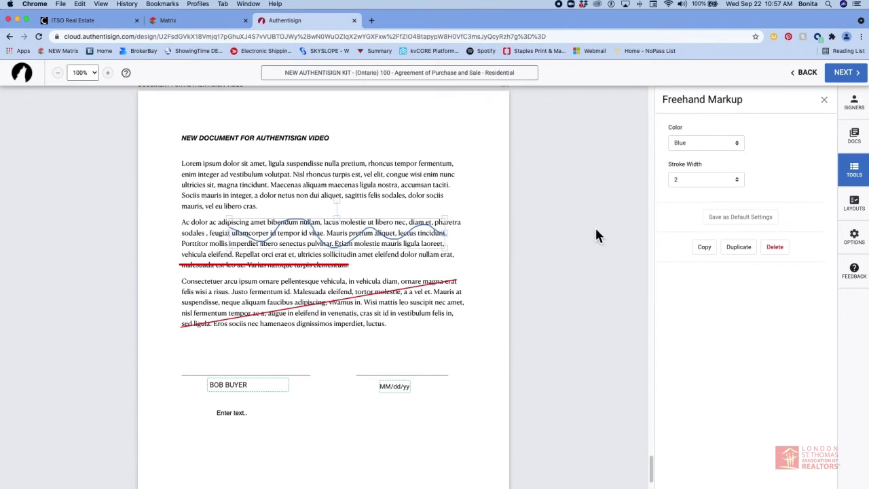
click(775, 248)
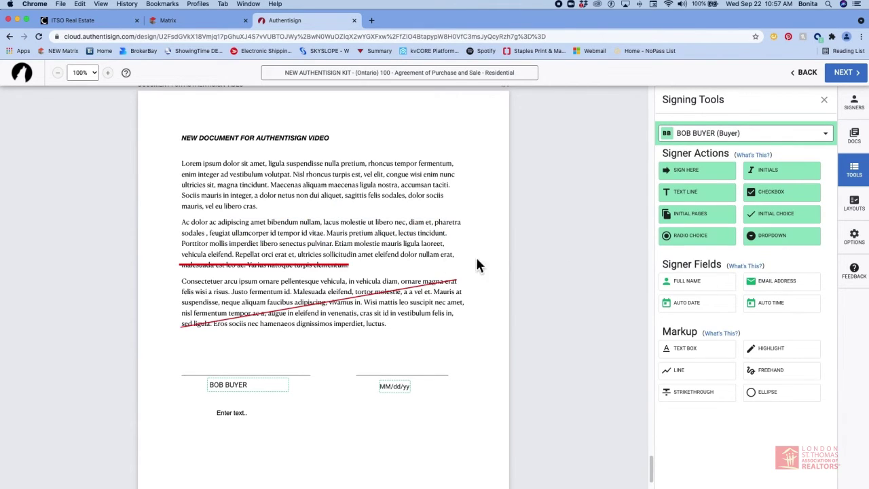
click(343, 269)
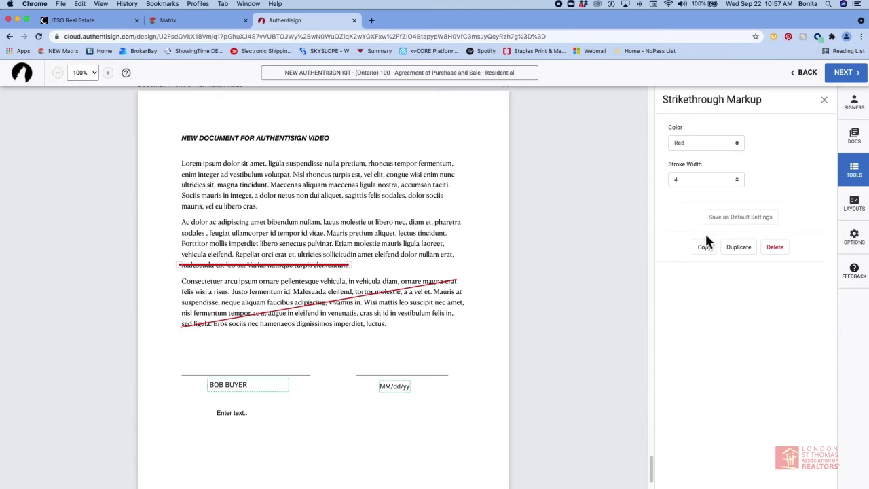
click(781, 248)
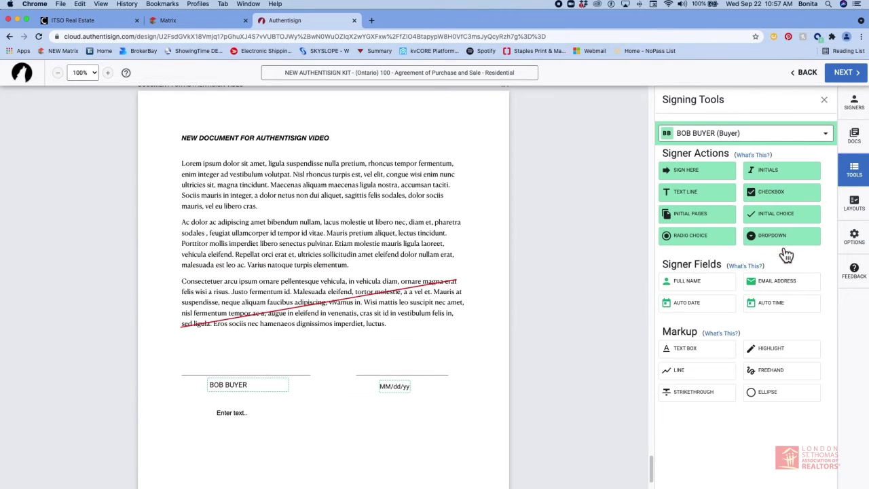
click(384, 298)
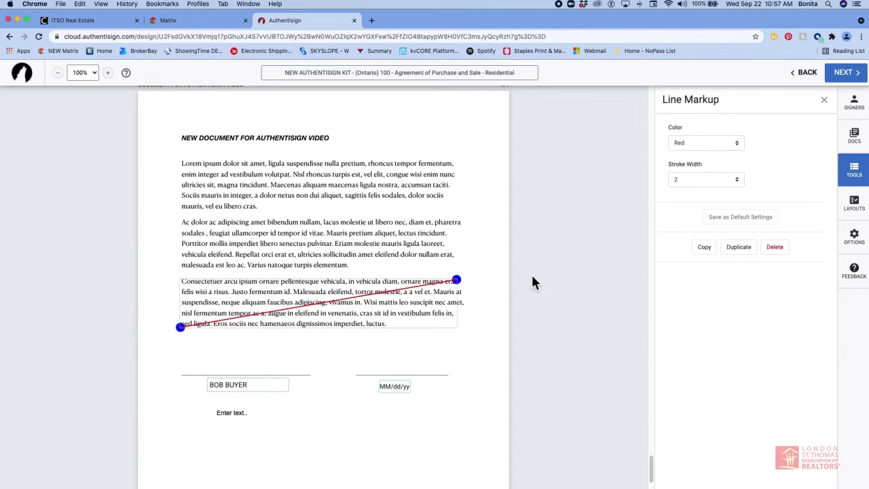
click(778, 249)
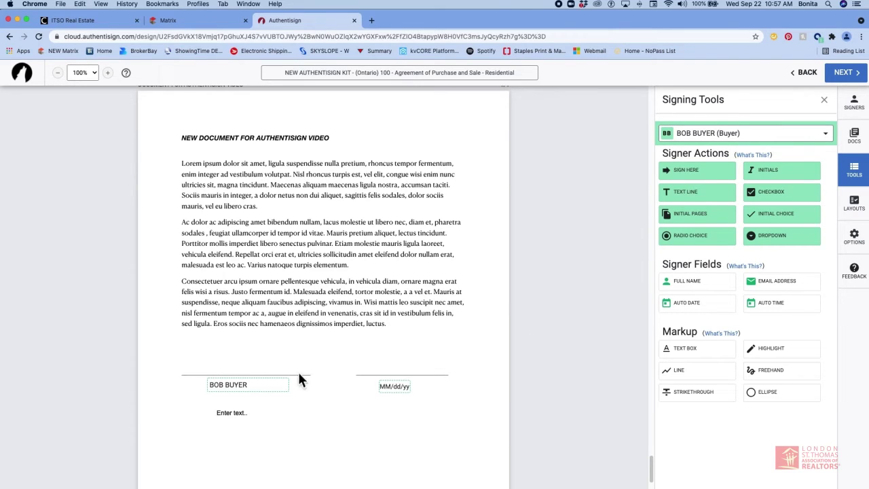
Place a Sign Here block for the second buyer on the signature line above the buyer's name field
drag(669, 170, 214, 366)
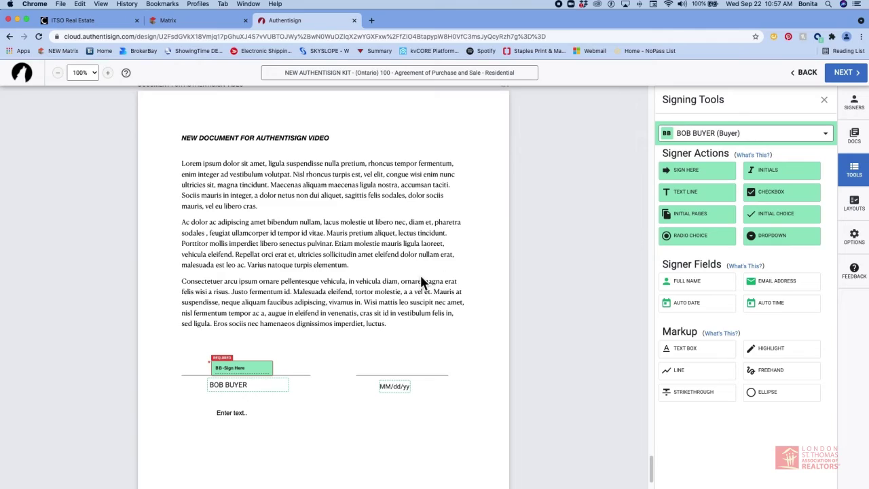
Set the second buyer's signature block in Form 300's Acknowledgement section to Required with a slightly larger scale, and save it as the default settings
scroll(421, 279, up, 5)
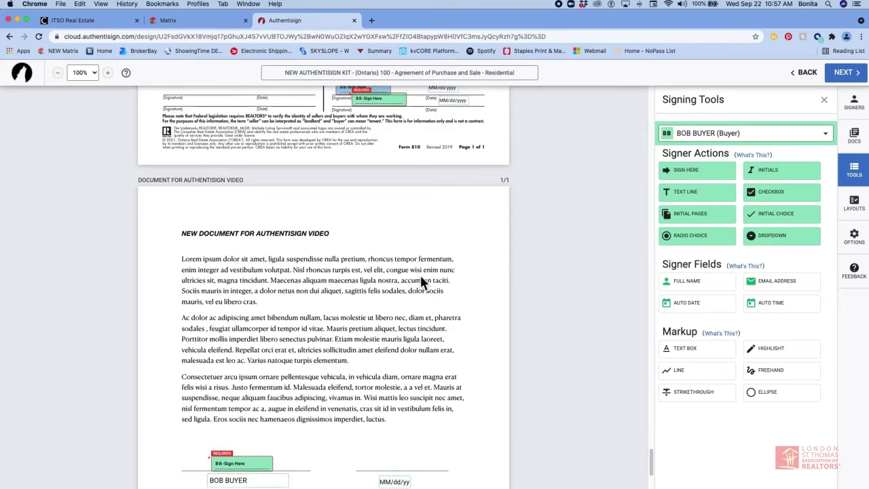
scroll(420, 279, up, 15)
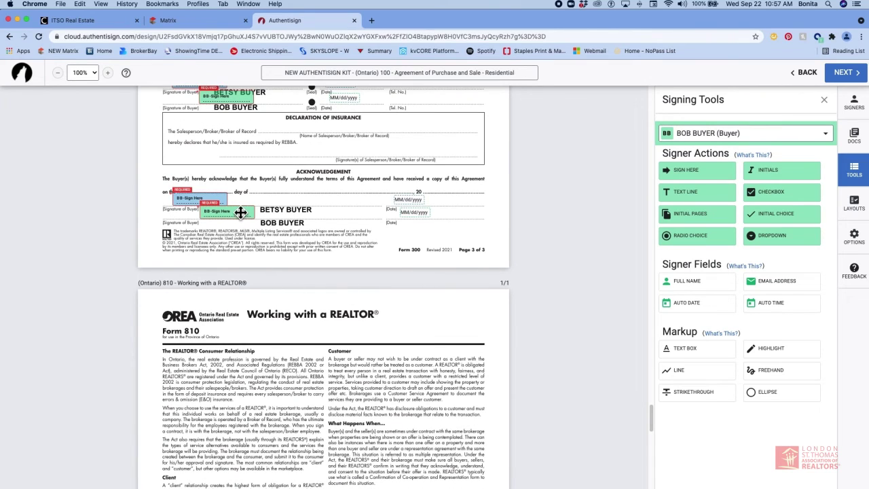
click(239, 214)
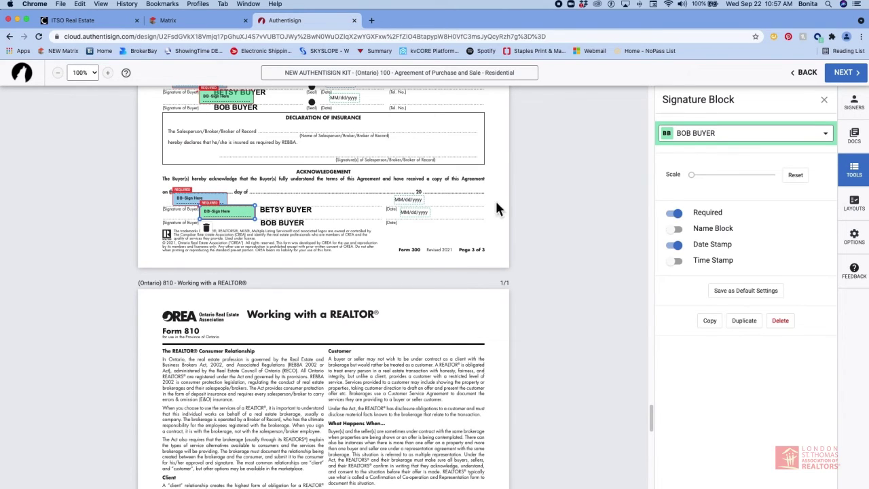
click(675, 213)
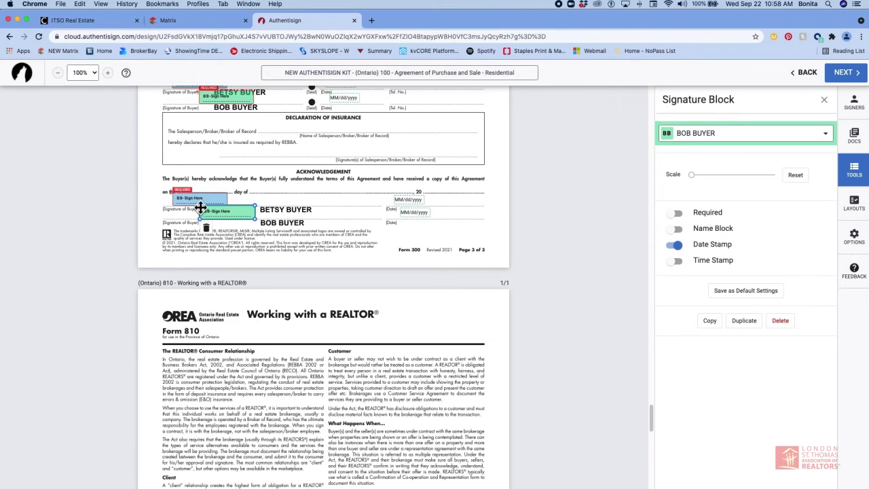
click(678, 213)
drag(692, 175, 709, 183)
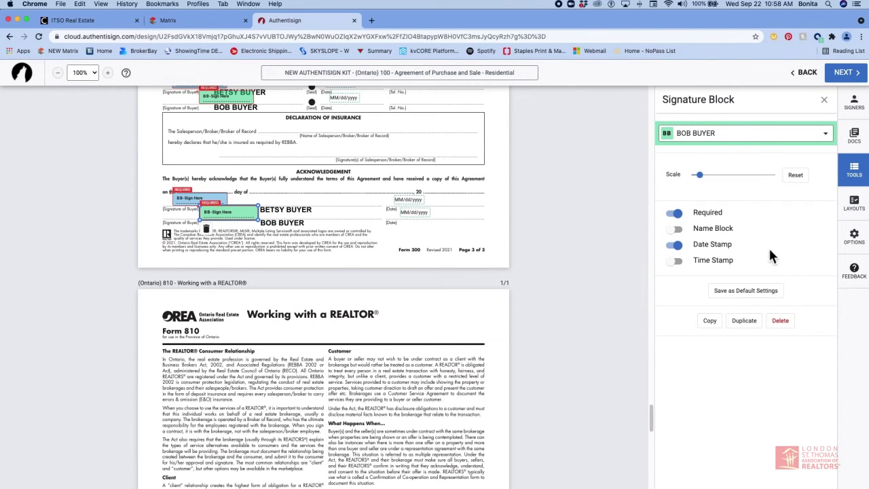
click(761, 293)
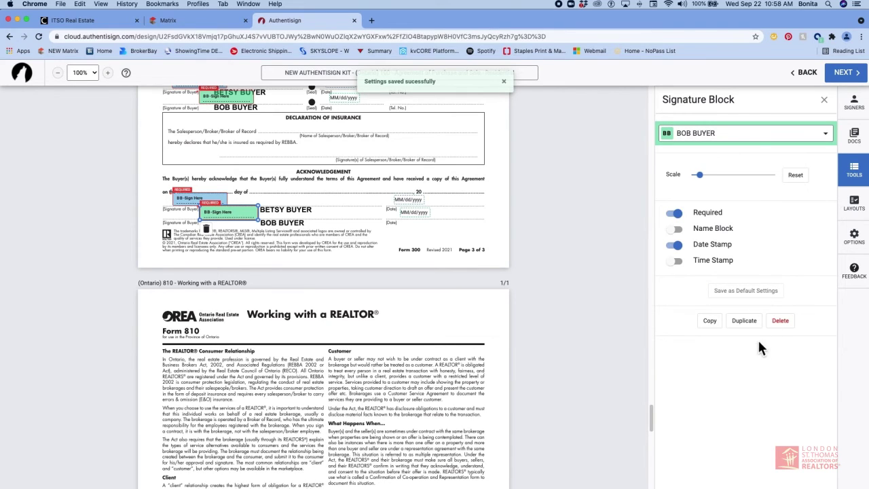
click(471, 246)
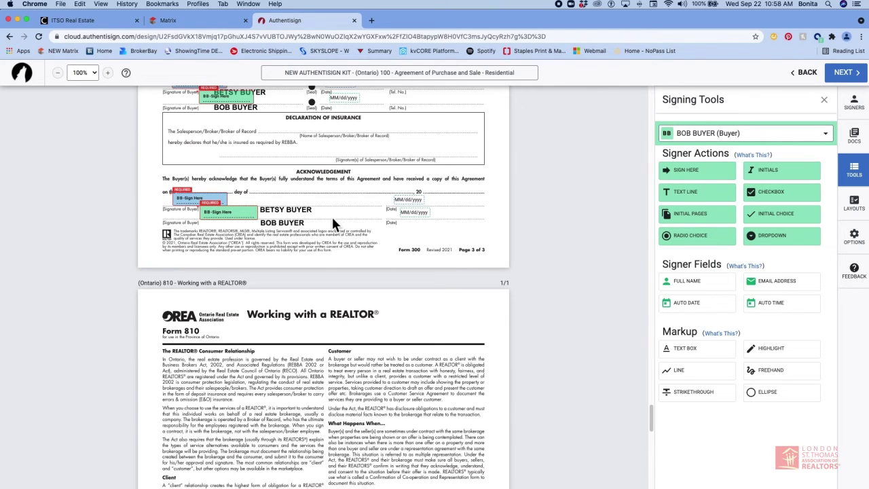
Place a Text Line field for the second buyer beneath the Acknowledgement signature lines of Form 300, and delete it again
mouse_move(691, 205)
mouse_down()
mouse_move(689, 197)
mouse_move(679, 206)
mouse_move(510, 225)
mouse_move(381, 216)
mouse_move(278, 227)
mouse_move(186, 222)
mouse_up()
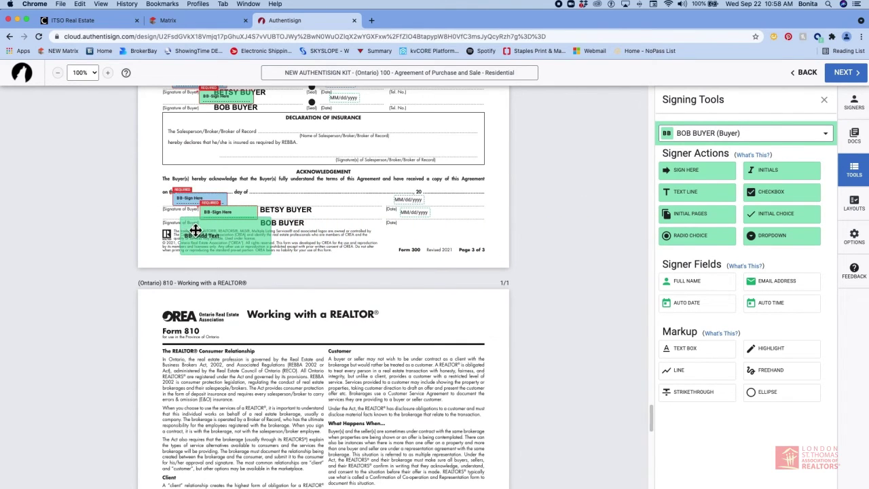
click(195, 231)
click(186, 265)
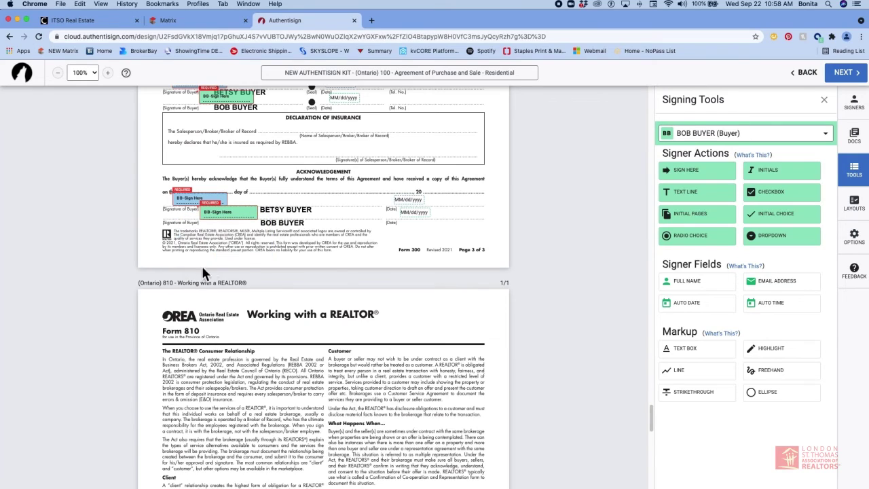
Place a Text Line field for the second buyer beneath the text box in DOCUMENT FOR AUTHENTISIGN VIDEO
scroll(336, 262, down, 10)
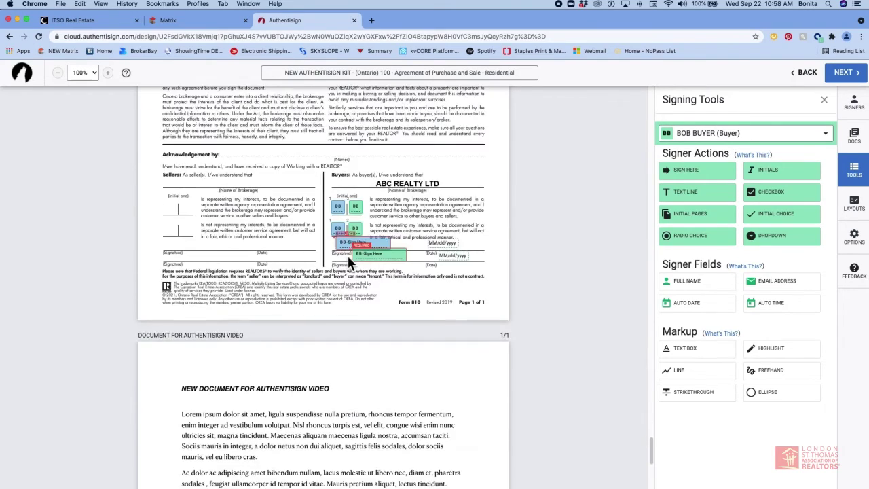
scroll(348, 262, down, 3)
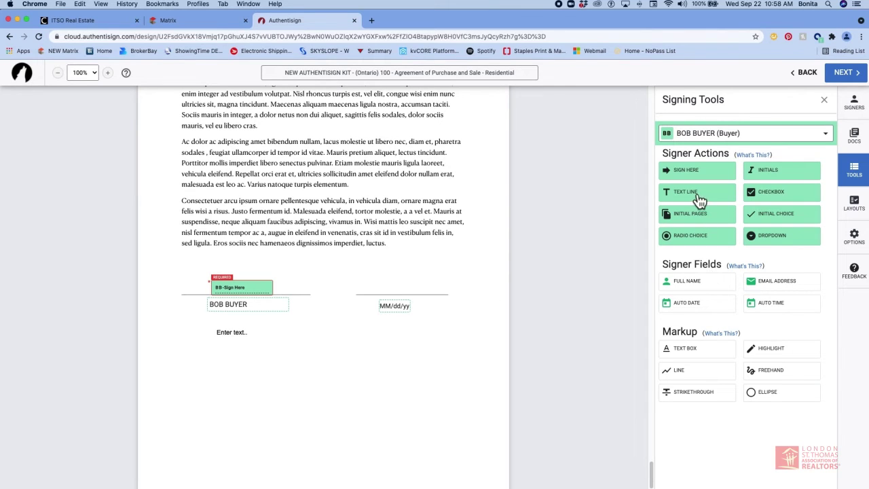
drag(699, 197, 197, 349)
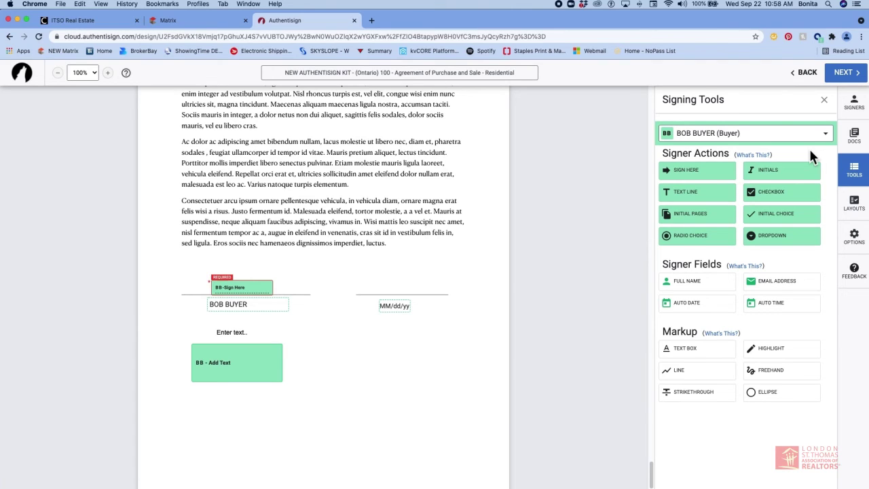
Check the Authentisign ID Position setting in the signing options and close it without saving changes
click(866, 248)
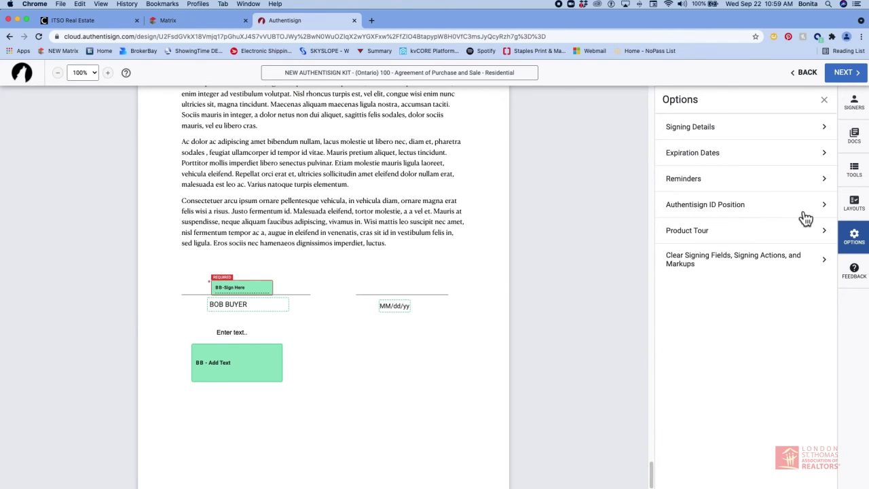
click(830, 213)
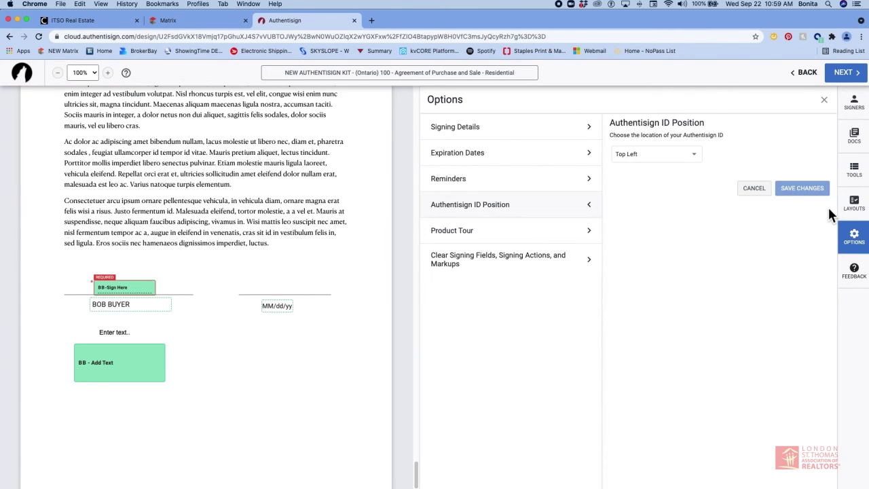
click(754, 190)
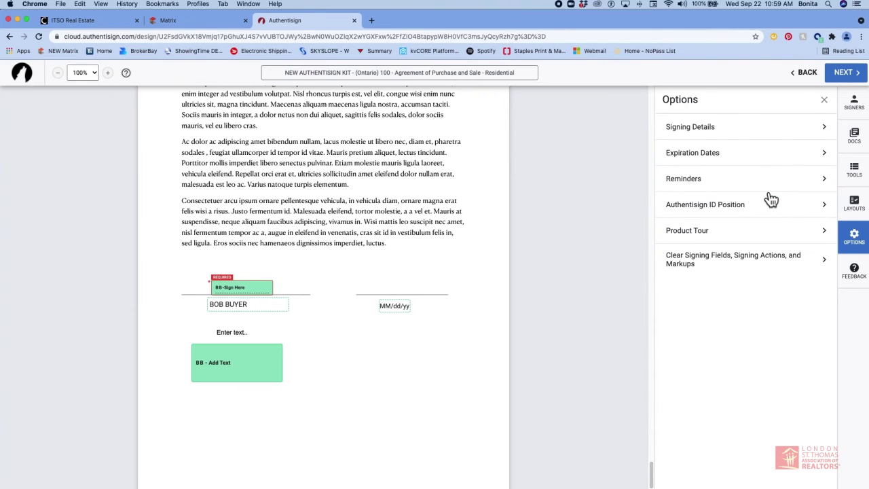
Proceed to Finalize Signing Setup, view the invitation email customization for the participants, and close it without adding a subject or message
click(845, 73)
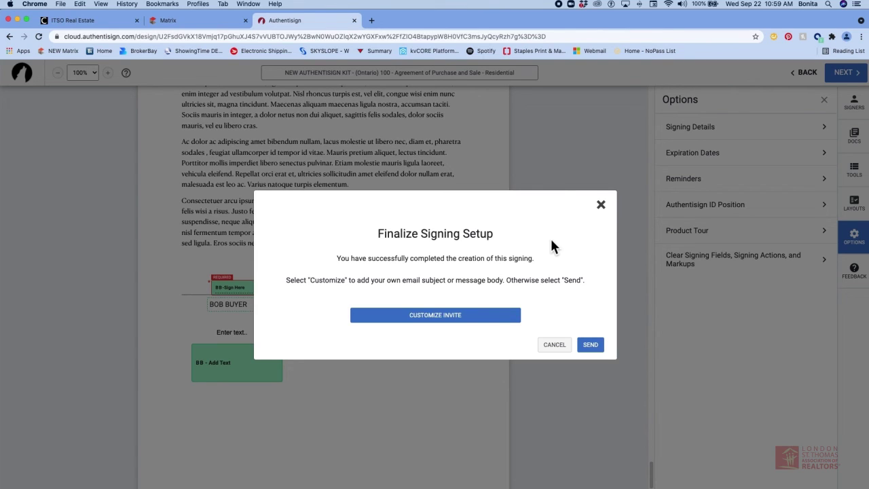
click(443, 328)
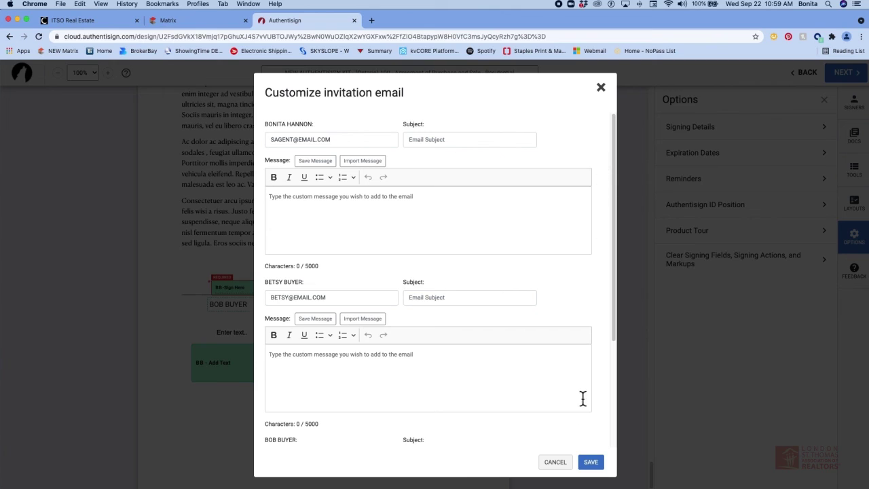
click(604, 88)
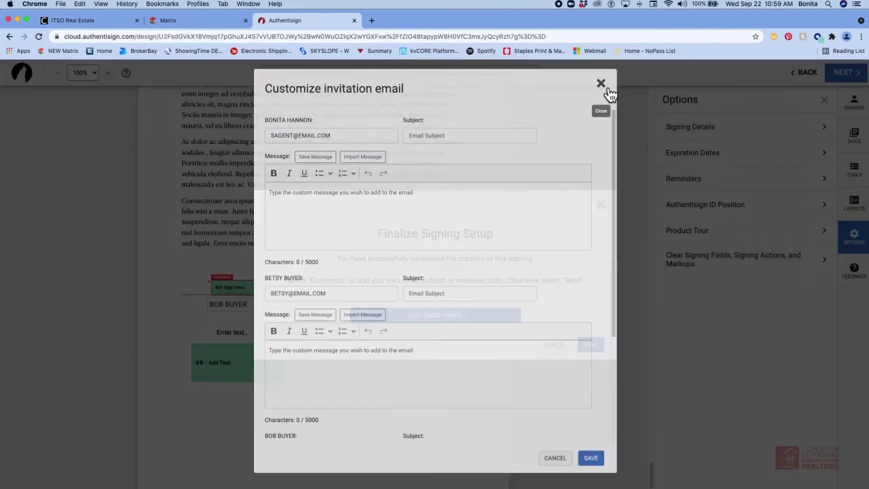